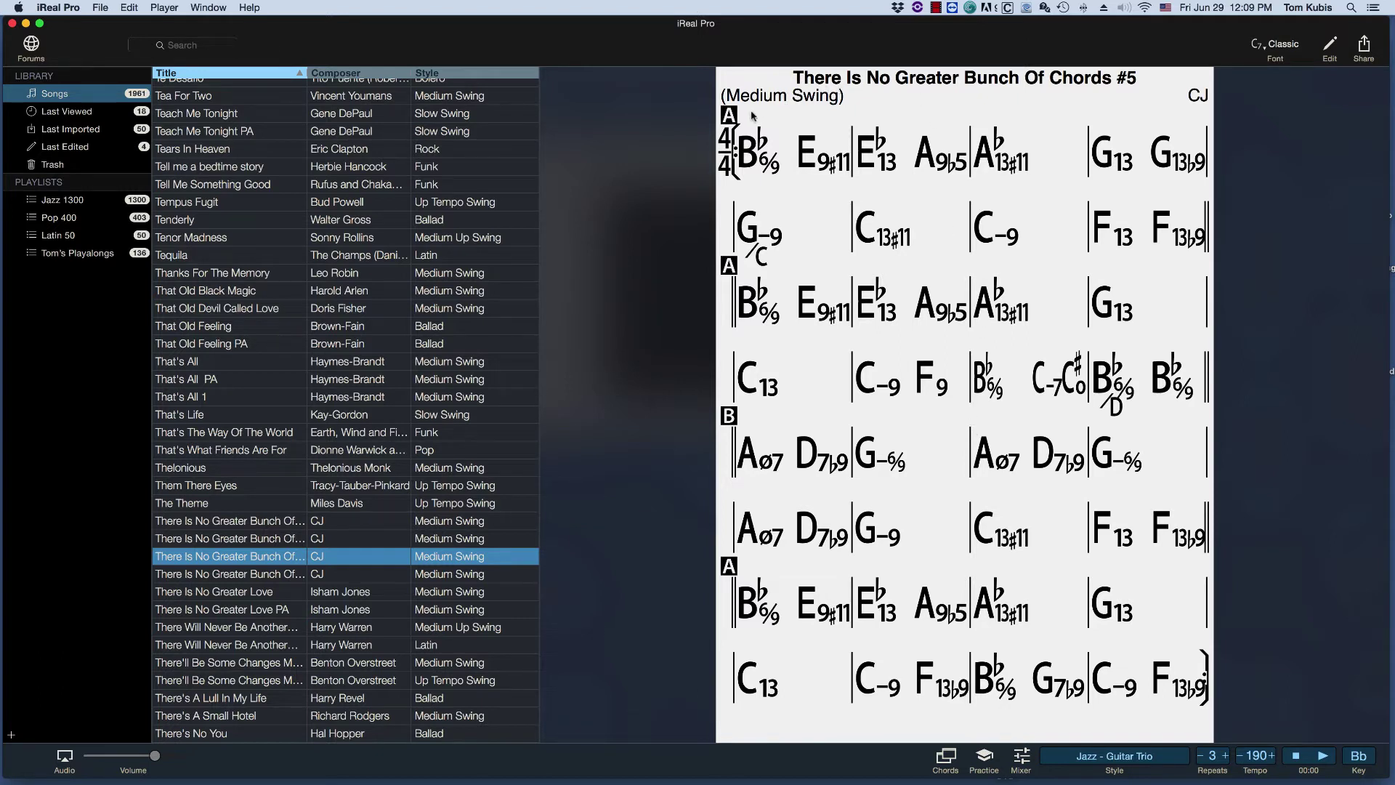
Play the song briefly, then open There Is No Greater Bunch Of Chords #5 in the song editor
click(1323, 757)
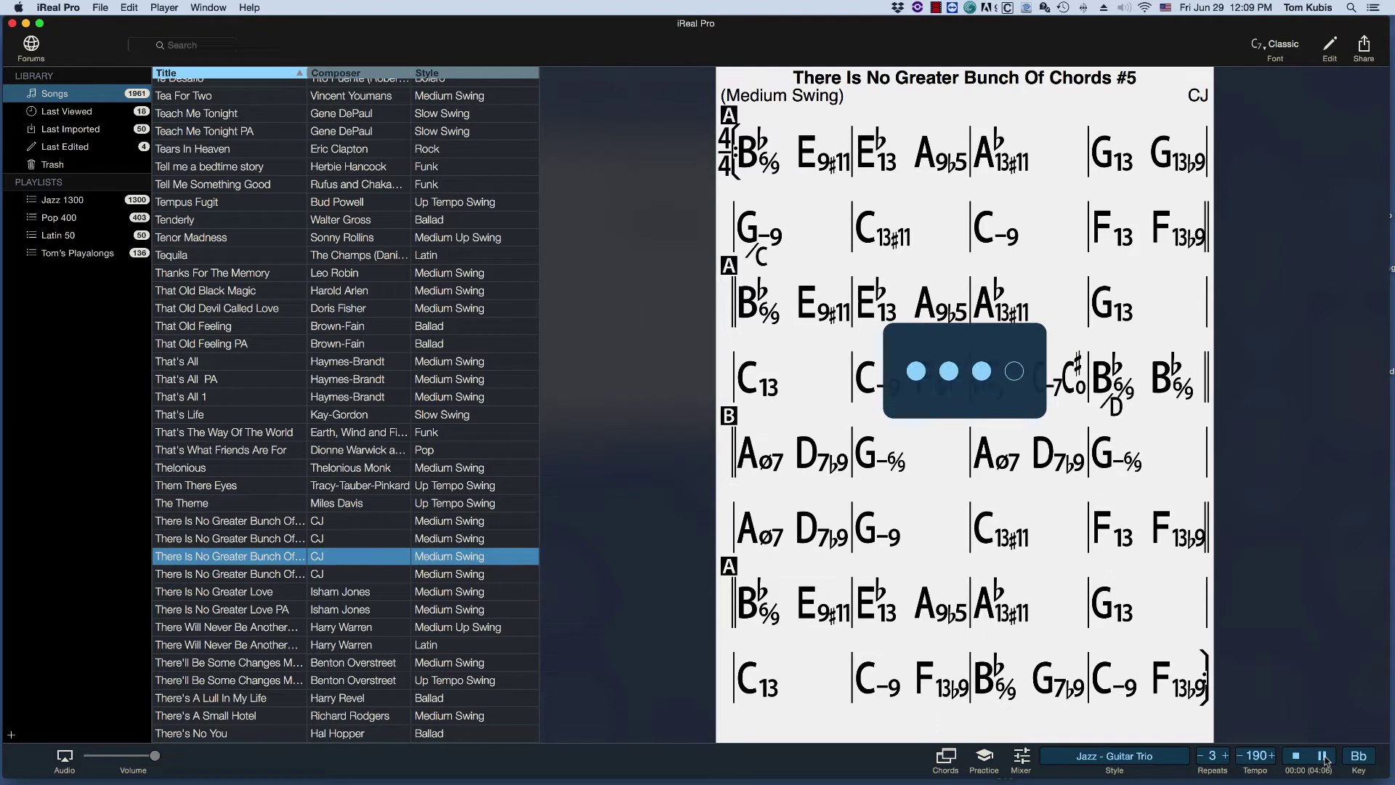
click(1296, 757)
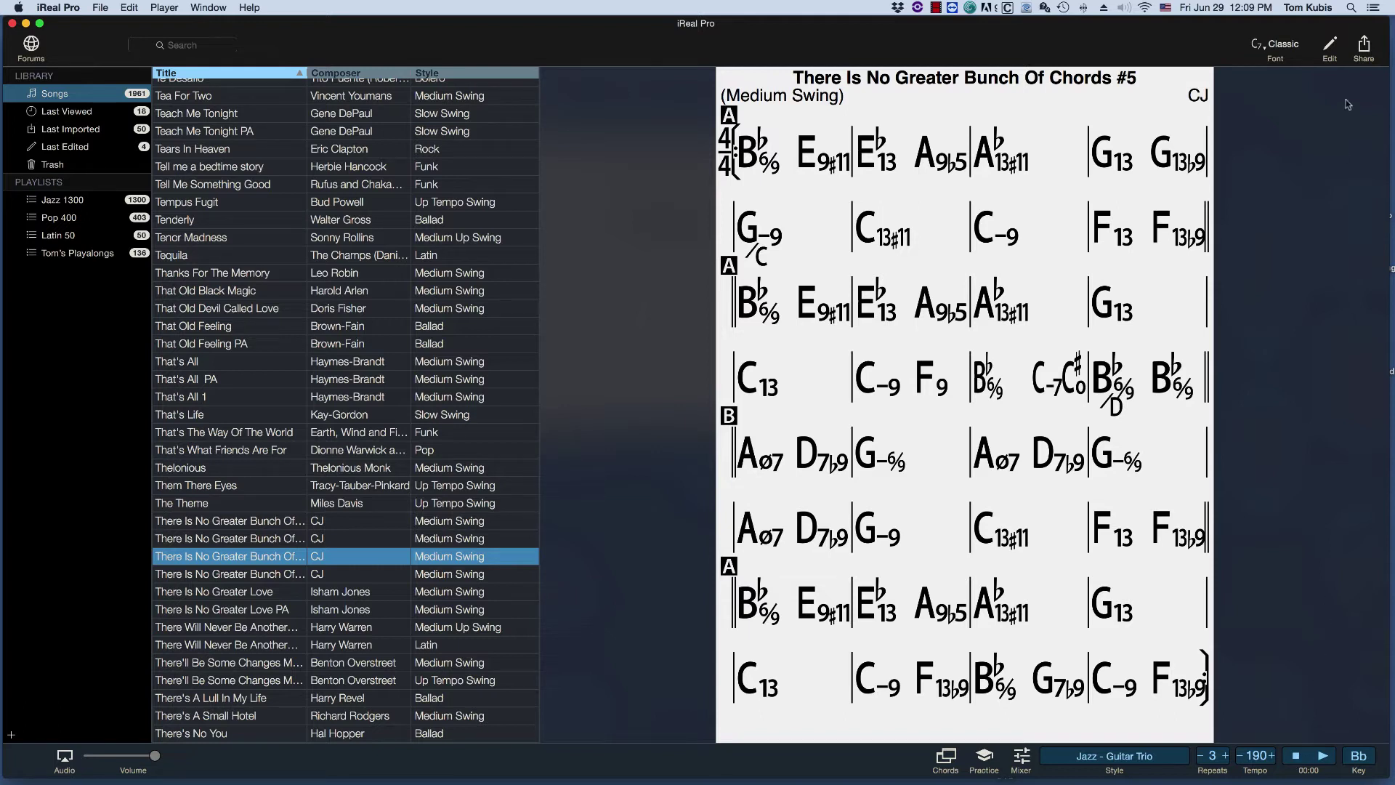
click(1329, 48)
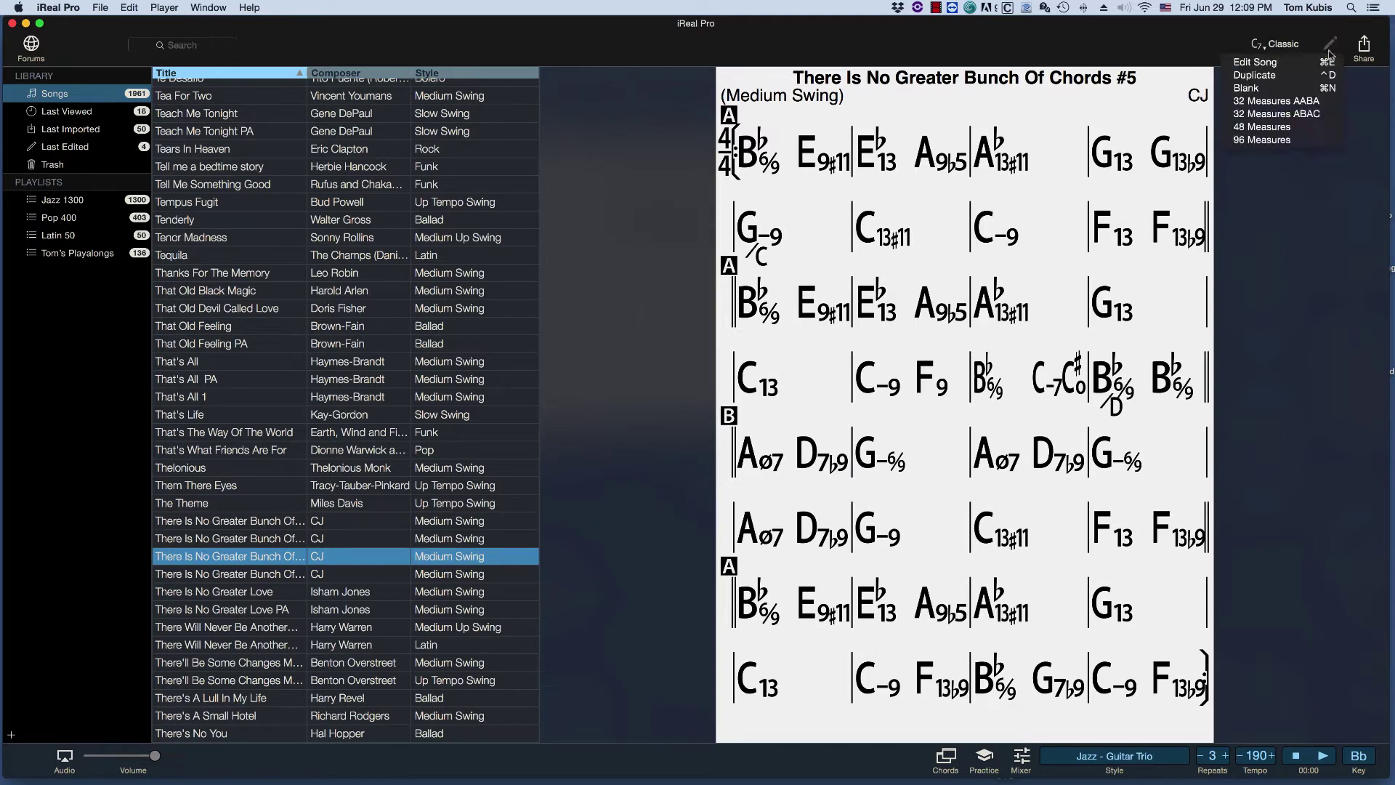
click(1264, 64)
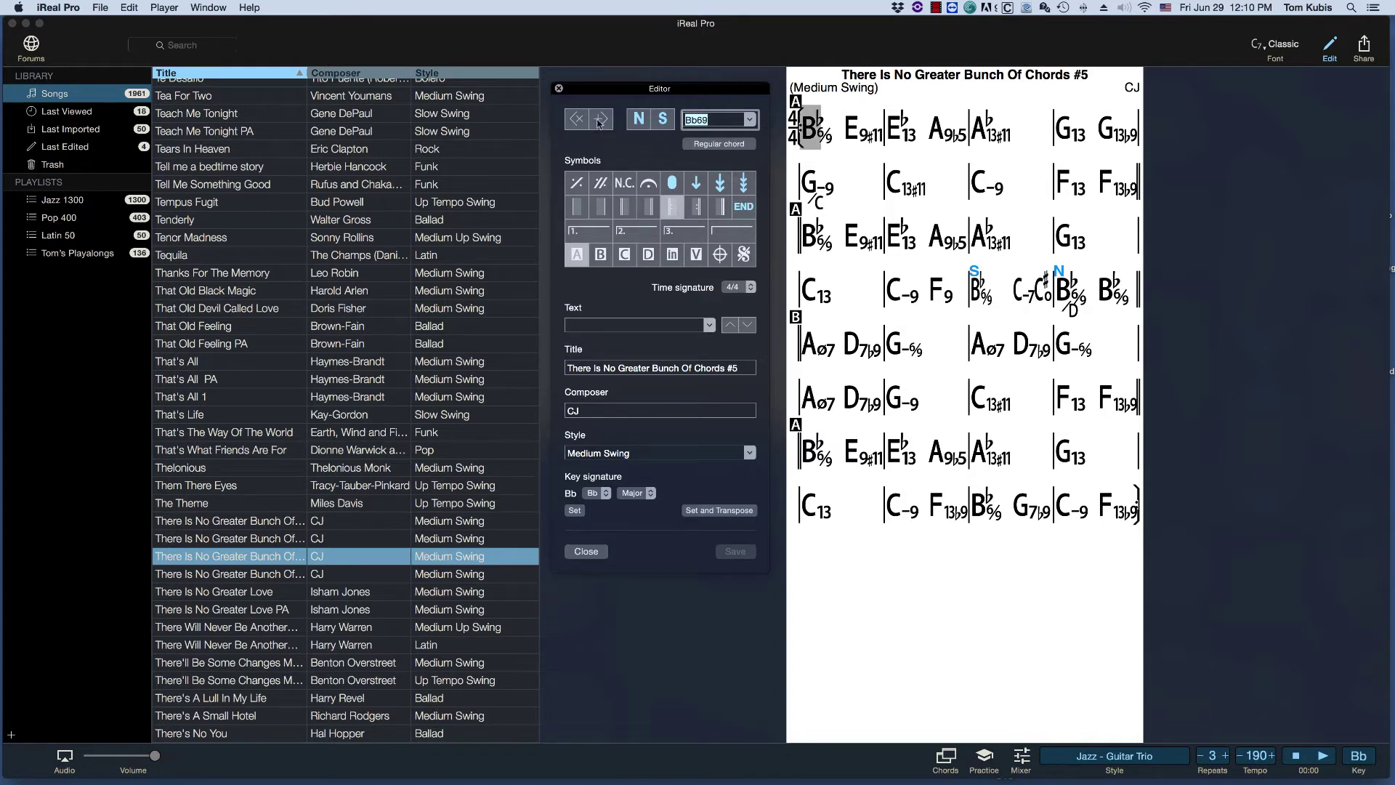
Insert empty cells before the opening Bb6/9 until it moves to the next row, then remove one surplus cell
click(810, 138)
click(599, 119)
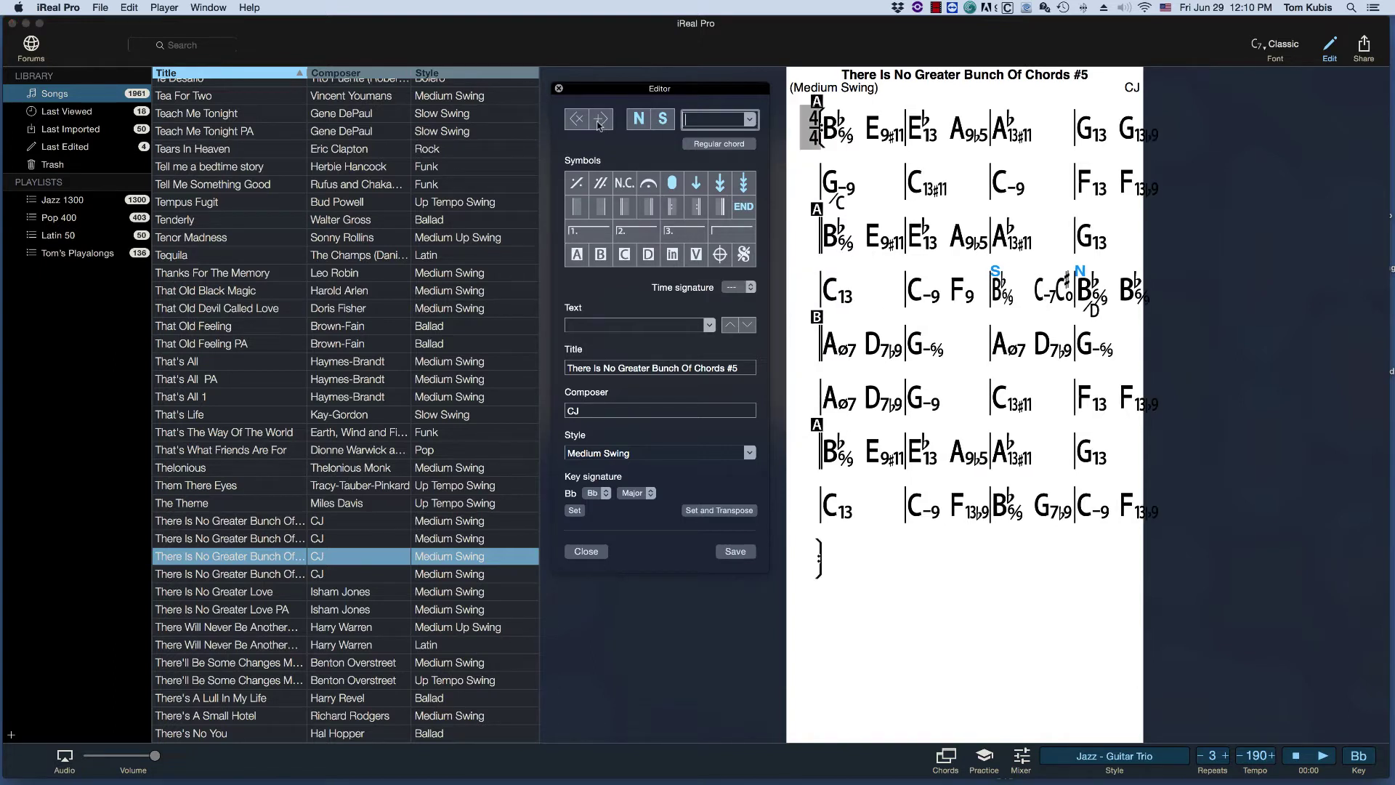
click(599, 122)
click(598, 123)
click(598, 123)
click(597, 125)
click(596, 125)
click(595, 126)
click(594, 126)
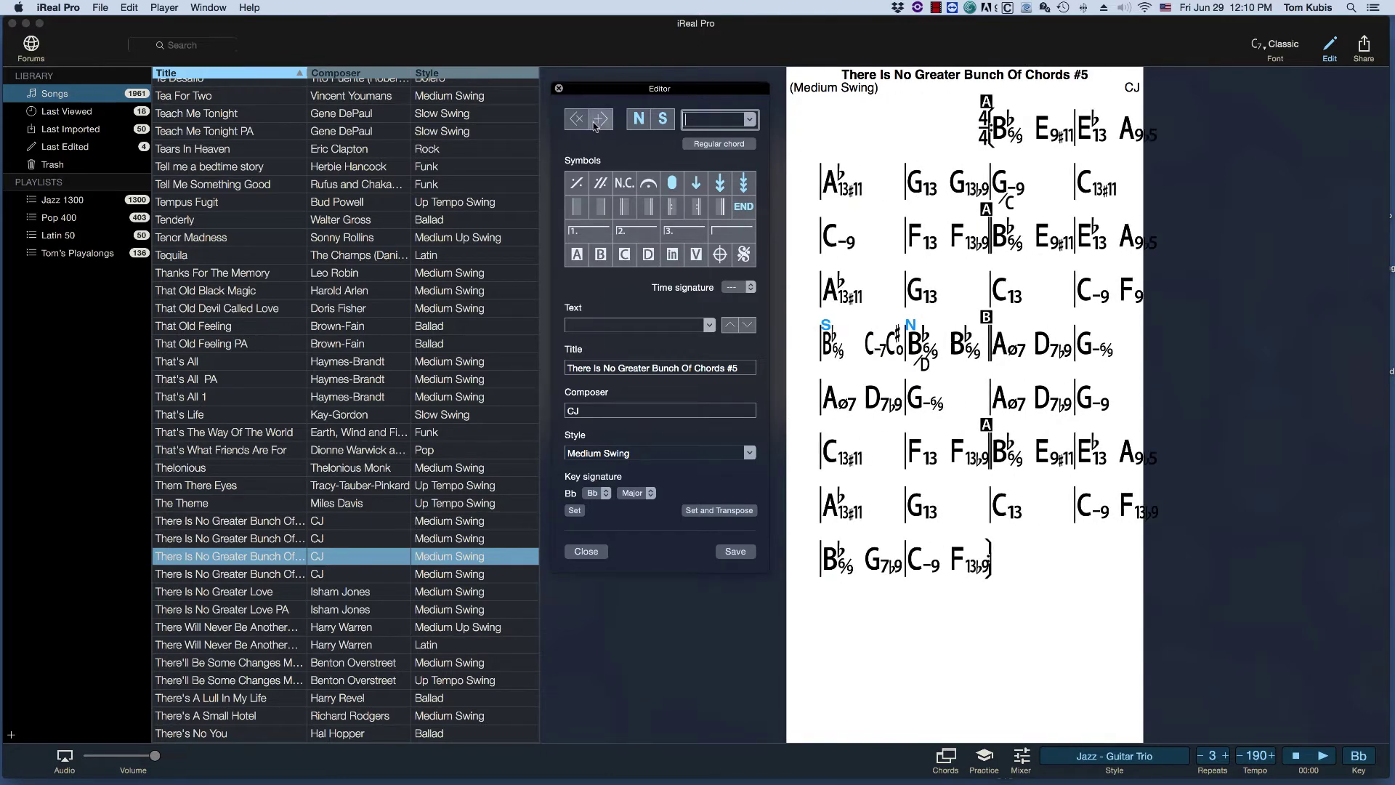
click(594, 126)
click(594, 127)
click(594, 126)
click(594, 126)
click(593, 127)
click(594, 126)
click(594, 126)
click(594, 126)
click(575, 123)
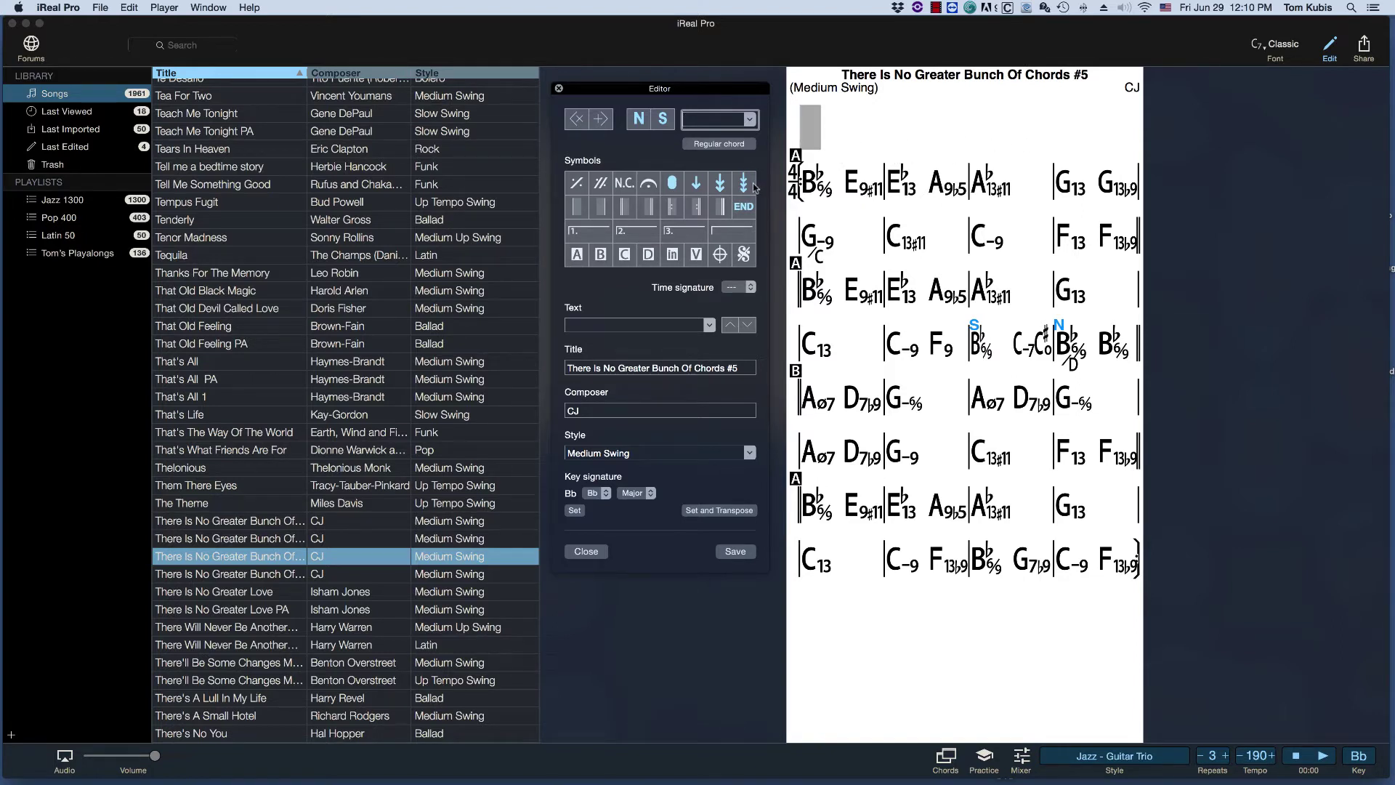
Give the first empty intro cell a 4/4 time signature
click(629, 209)
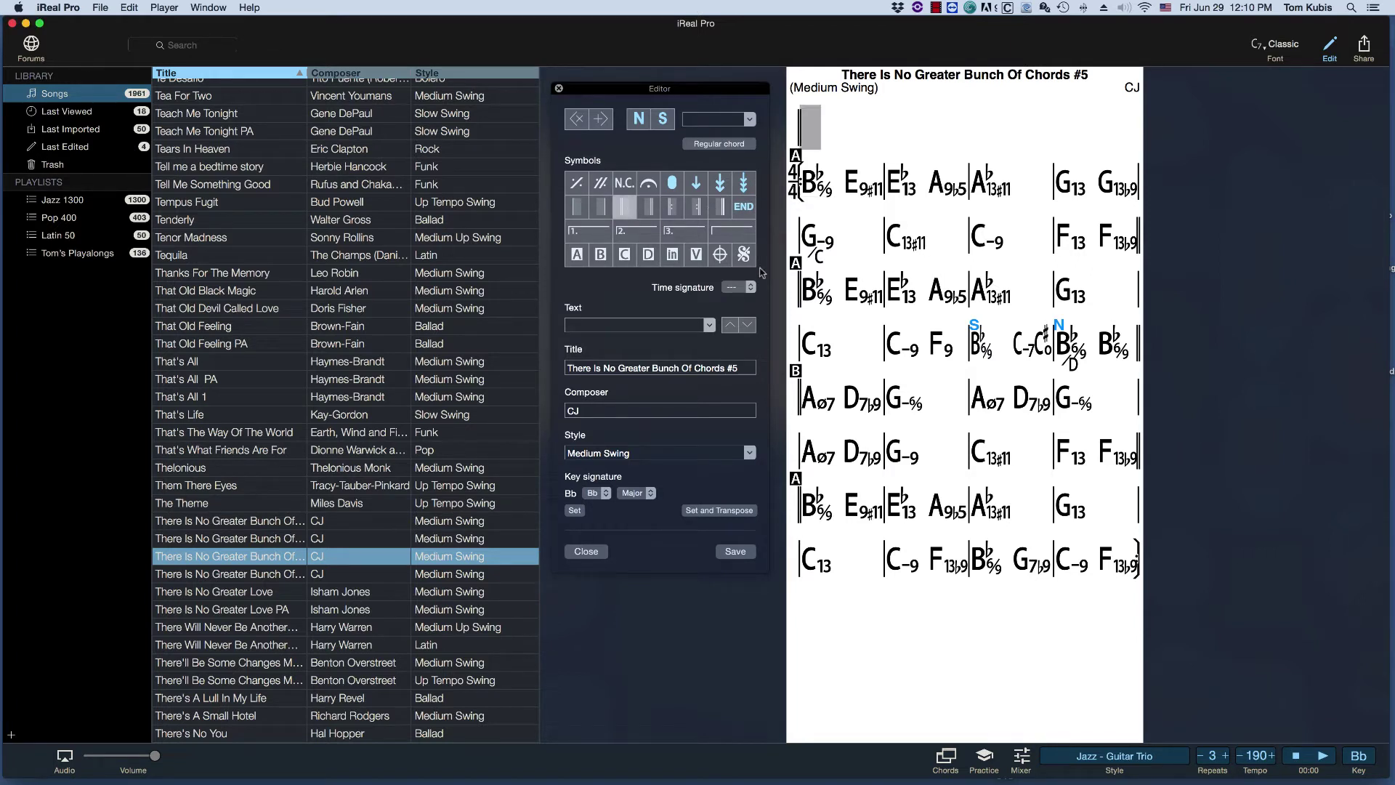
click(735, 287)
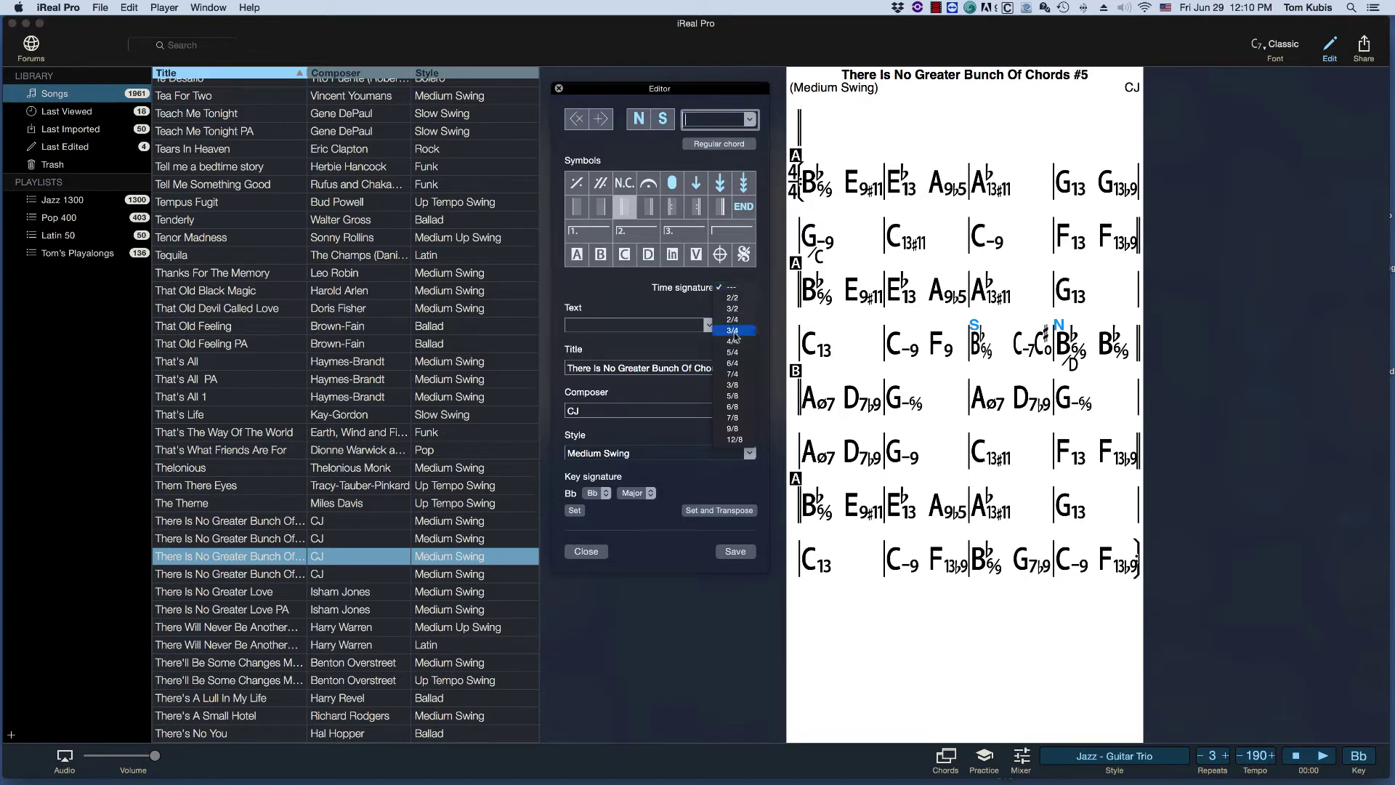
click(733, 341)
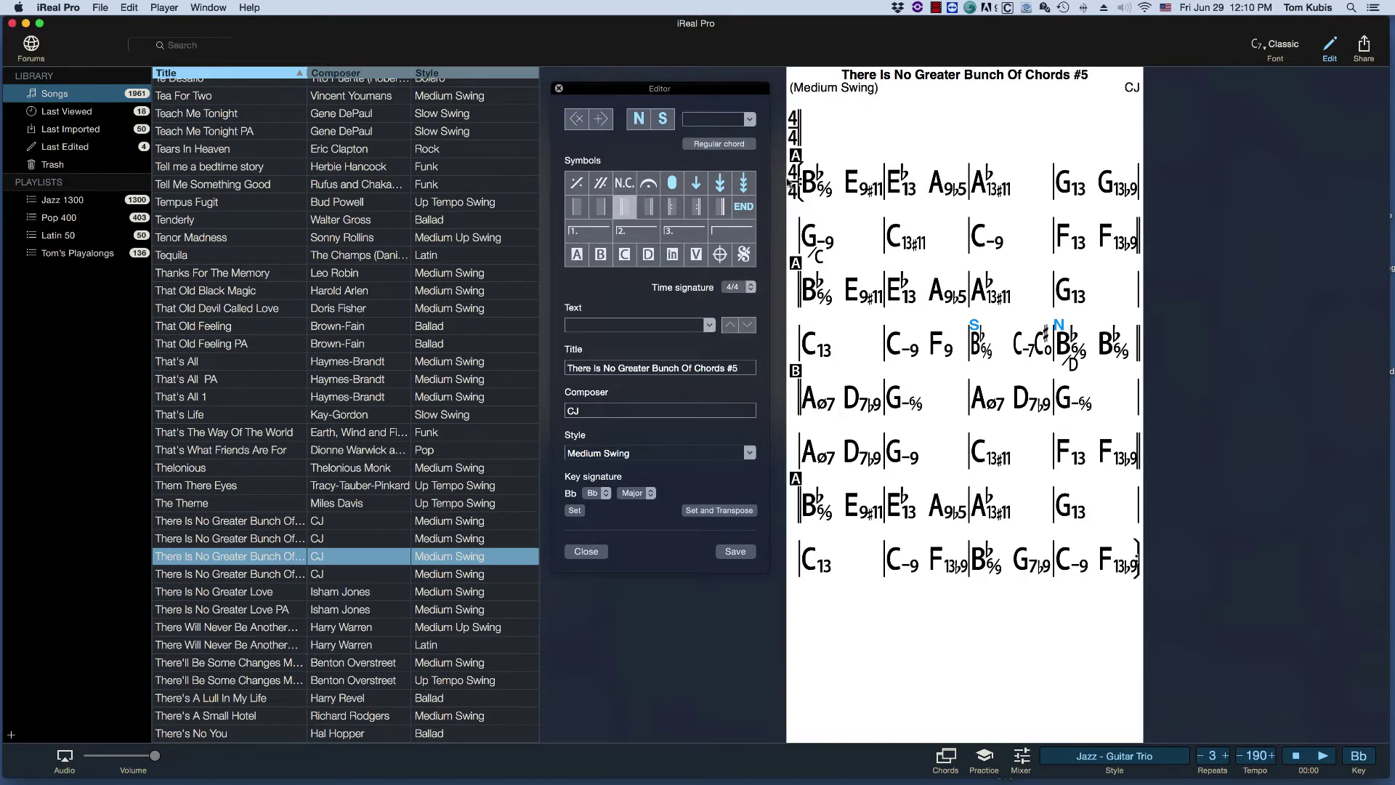
Clear the time signature from the Bb6/9 cell starting section A
click(810, 186)
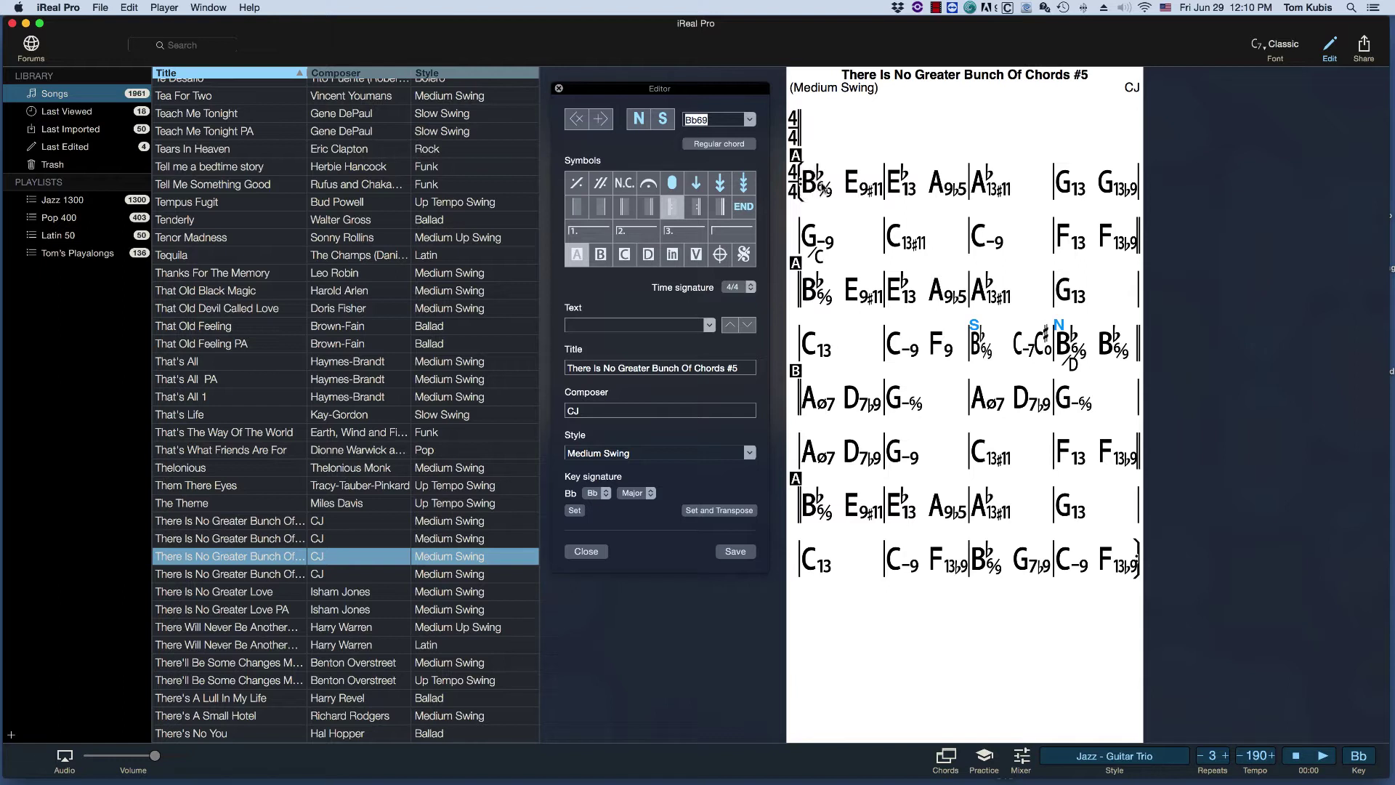
click(752, 287)
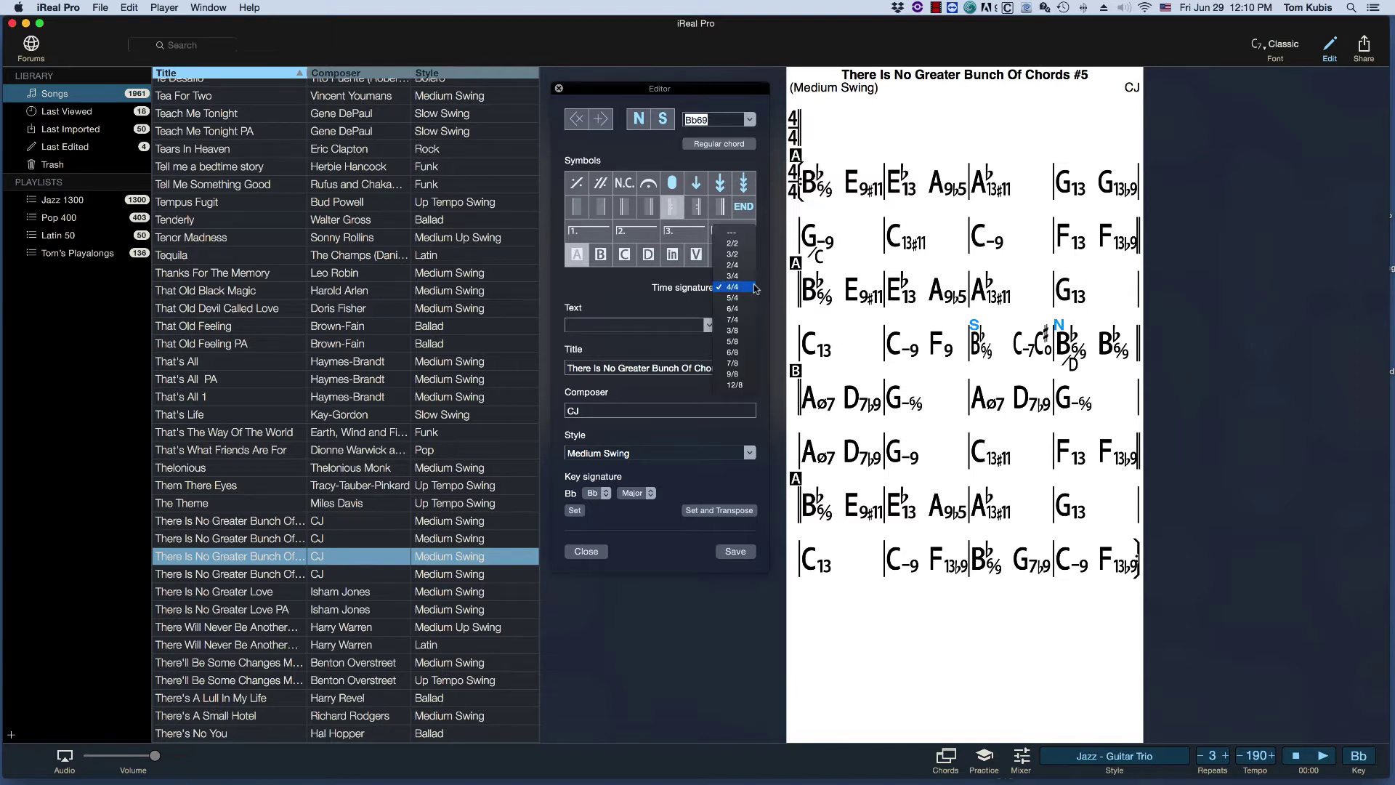
click(752, 234)
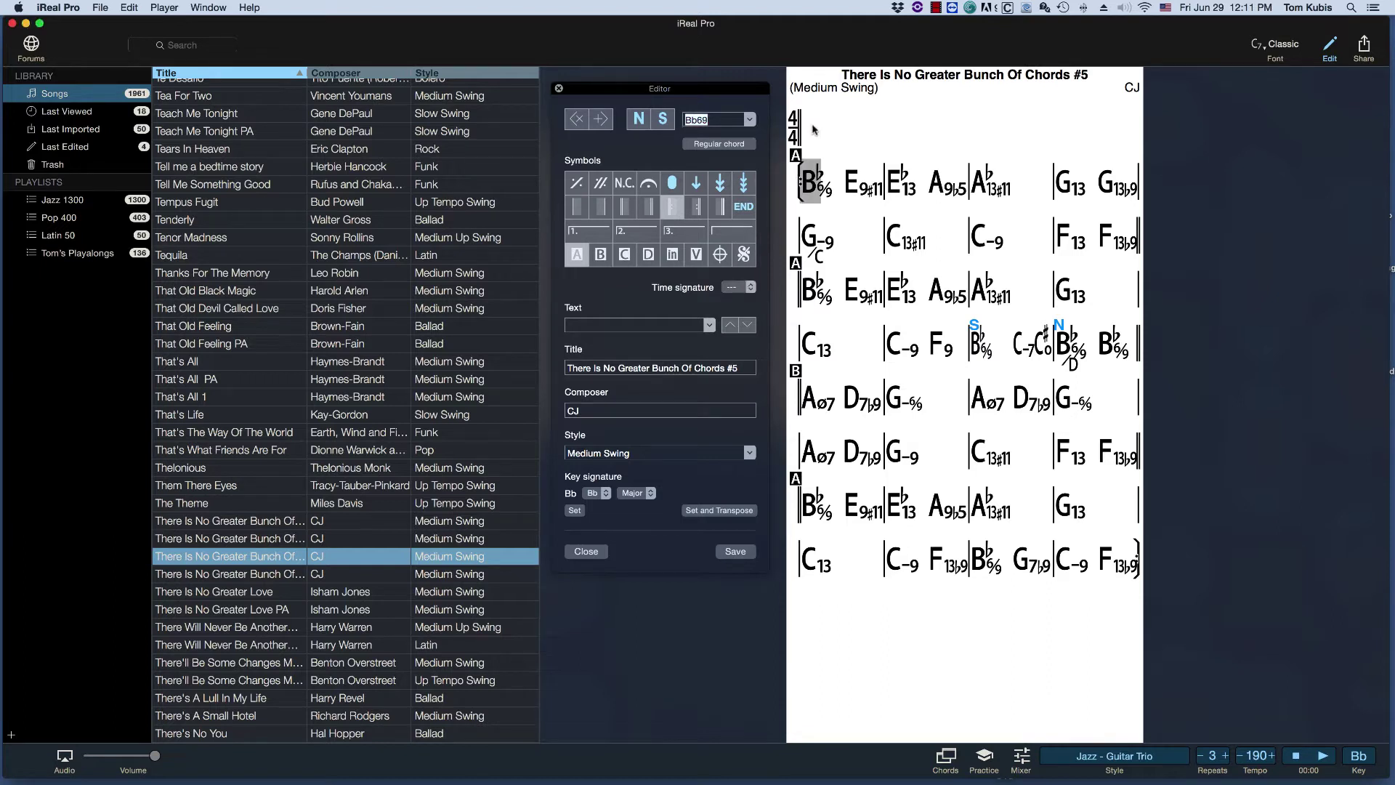
Add barlines before three empty intro cells and close the last bar with a double barline
click(886, 125)
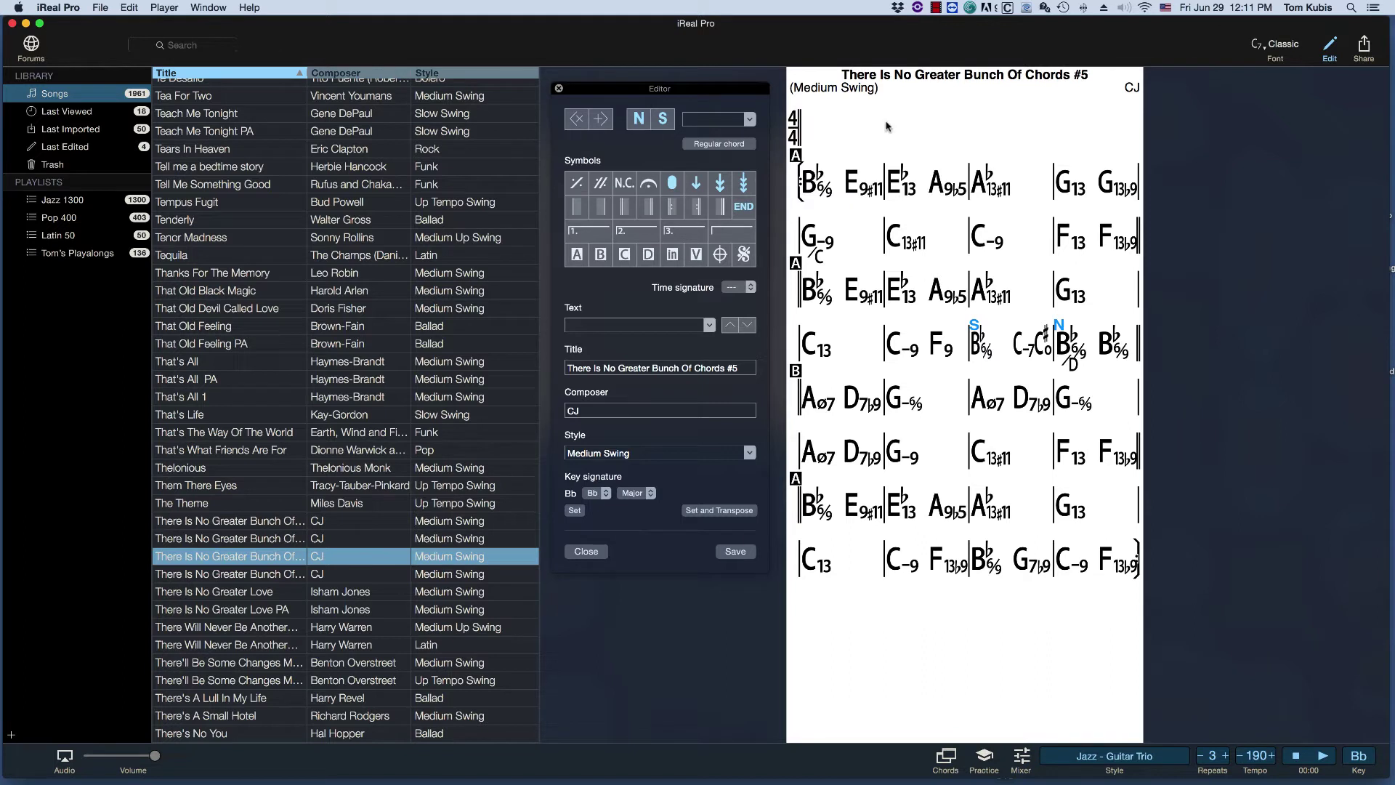
click(575, 208)
click(973, 131)
click(578, 210)
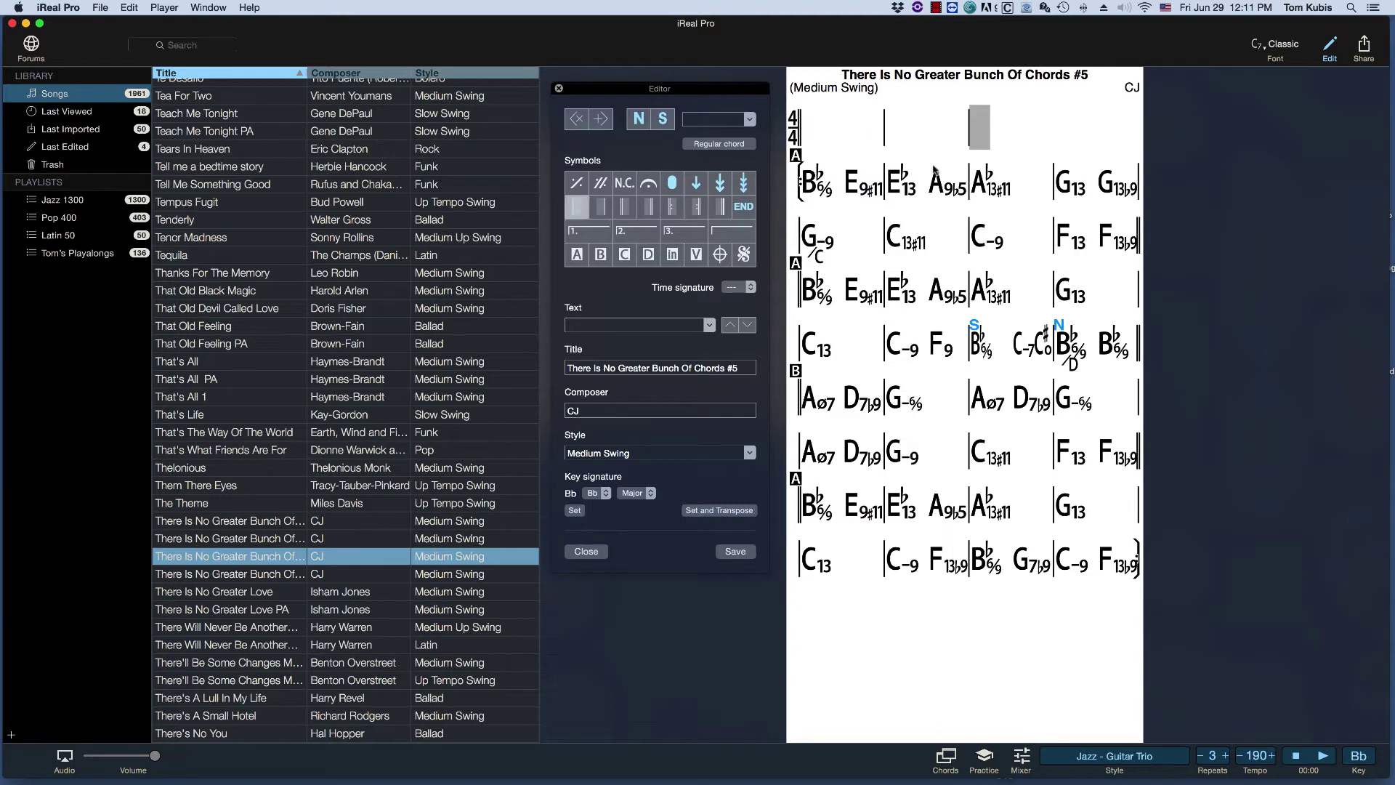
click(1054, 140)
click(582, 208)
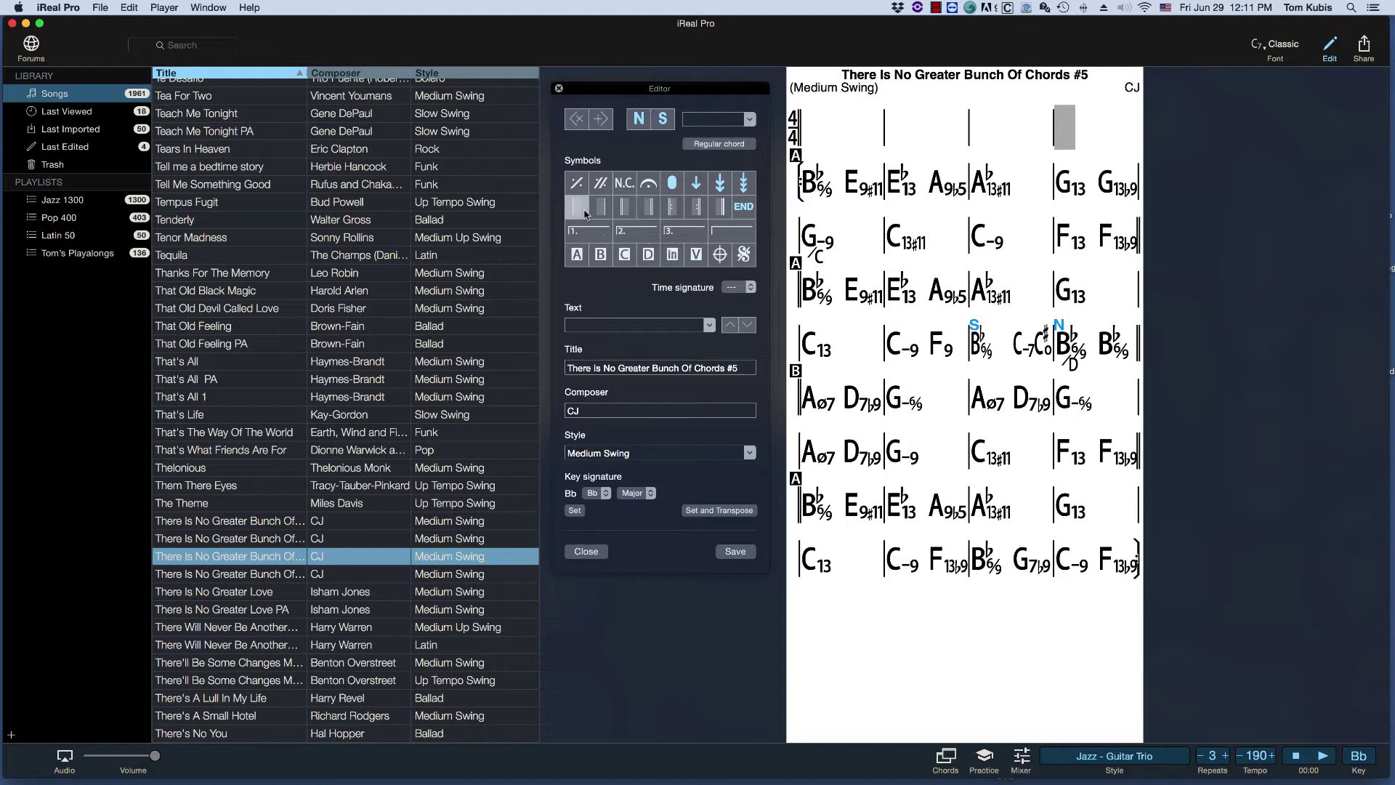
click(1130, 133)
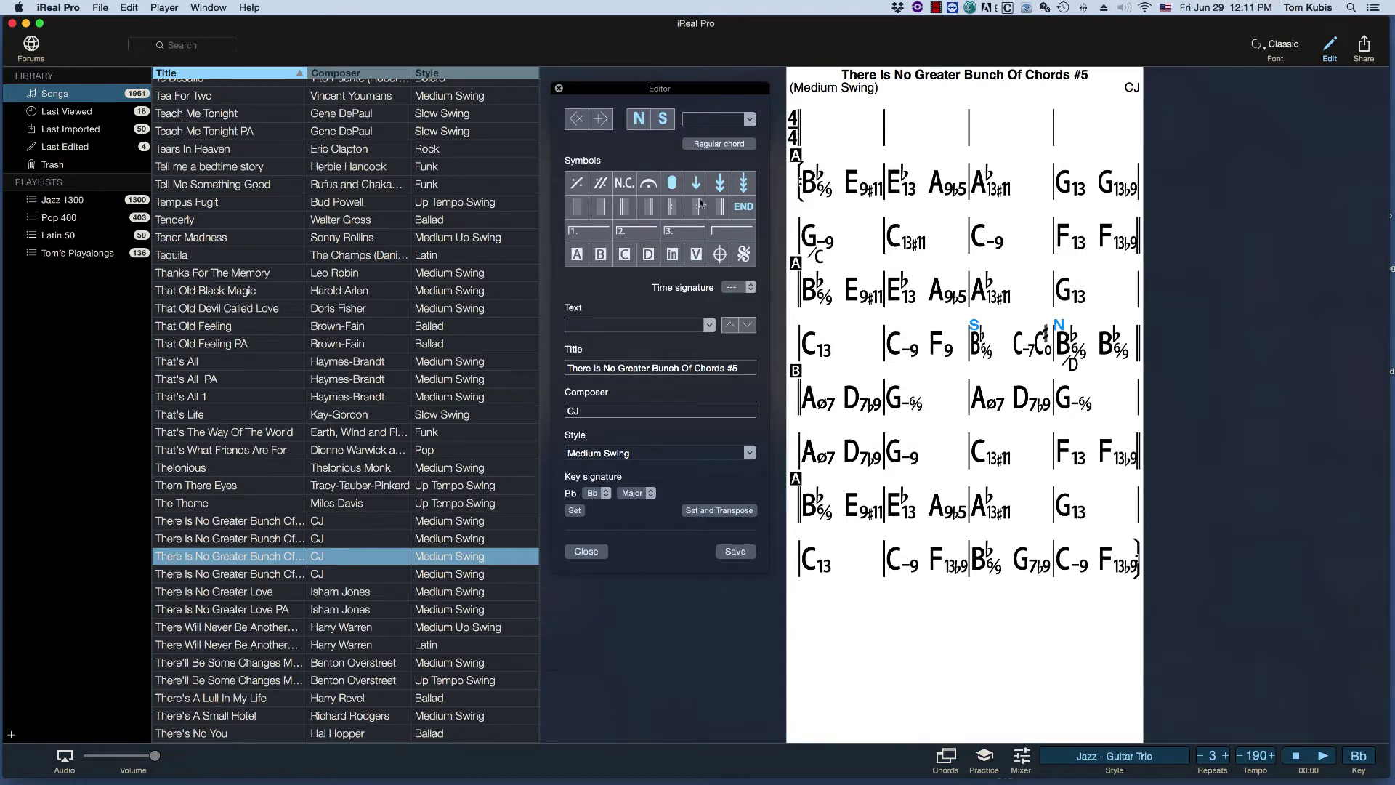
click(651, 216)
Enter the intro chords Bb6/9, G7b9, C13, F13 and F13b9 in successive cells
click(814, 137)
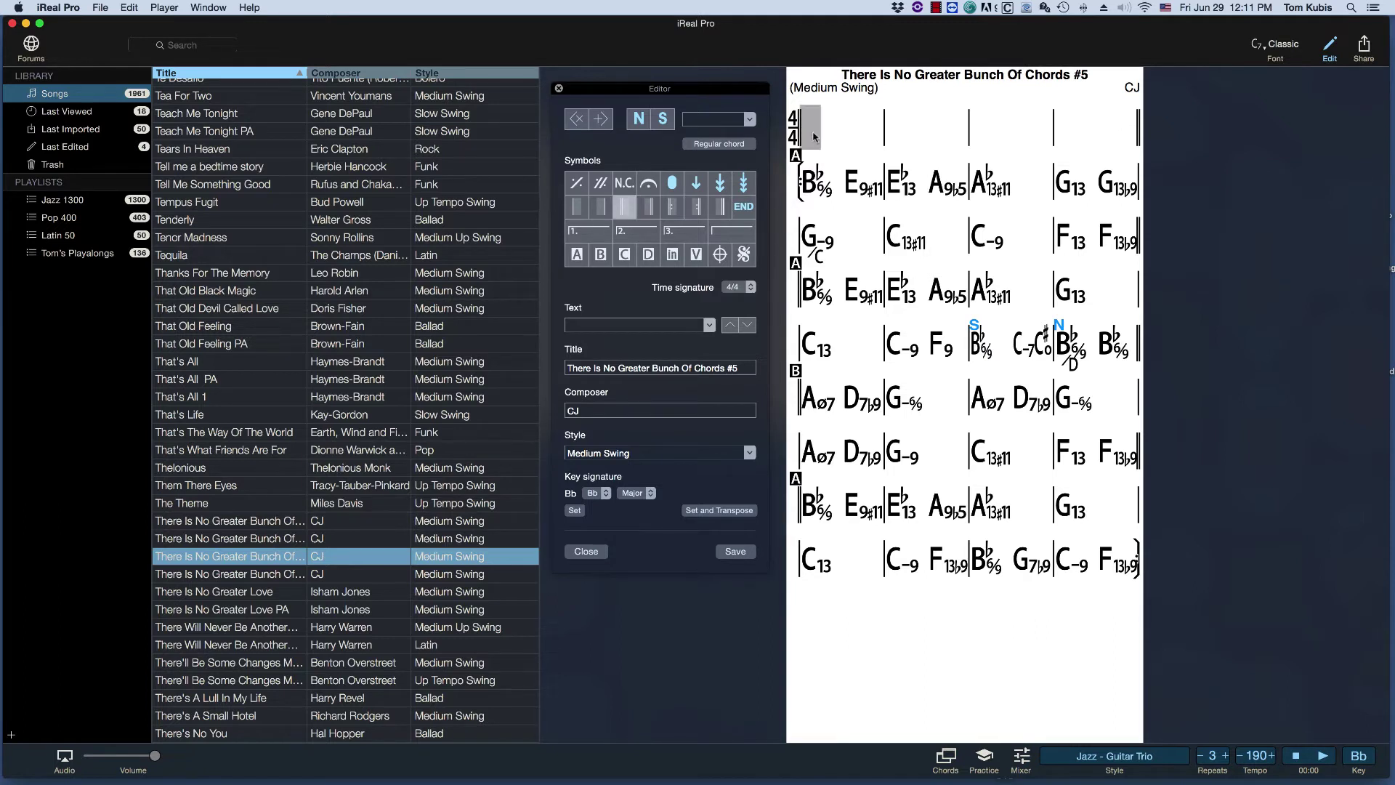
text(Bb)
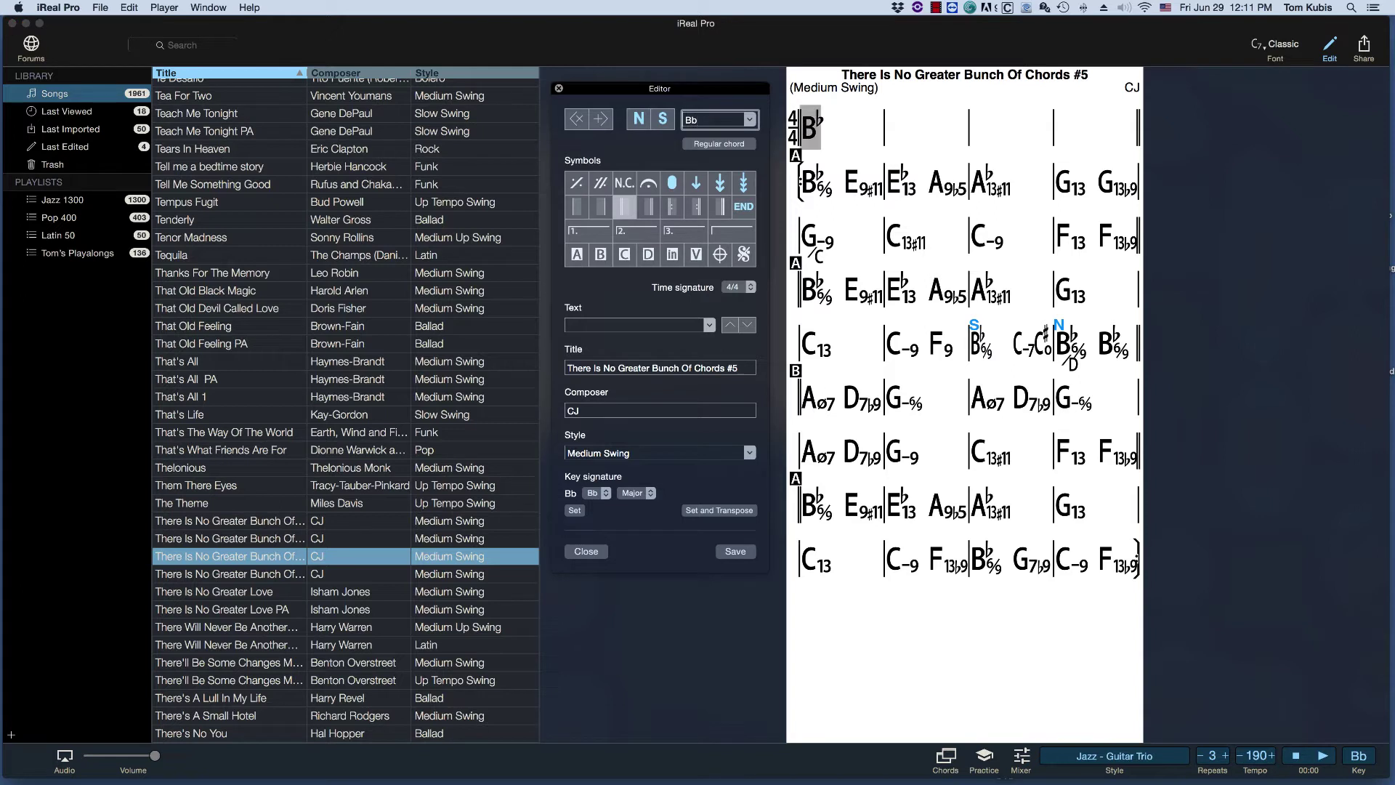
text(69)
click(891, 130)
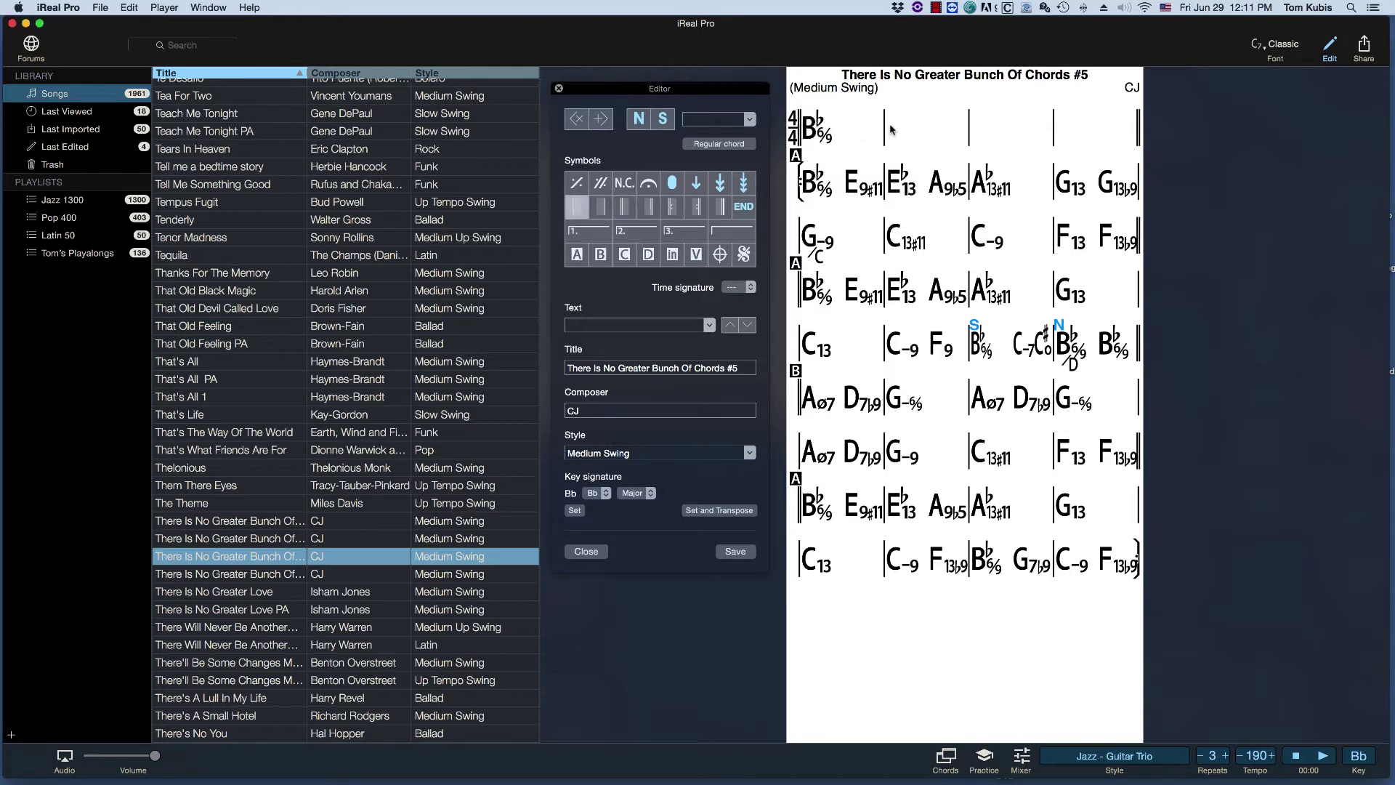
text(G7)
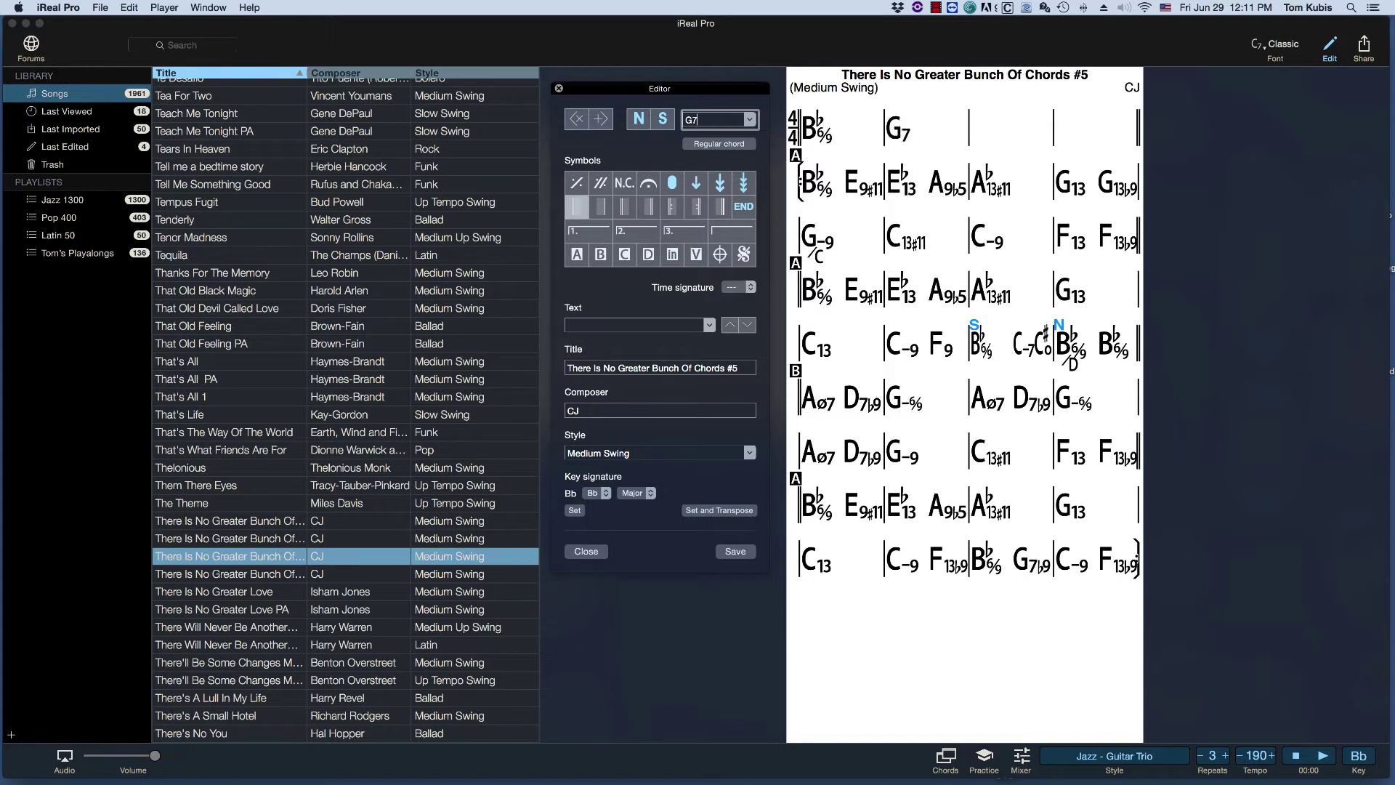
text(b9)
click(973, 127)
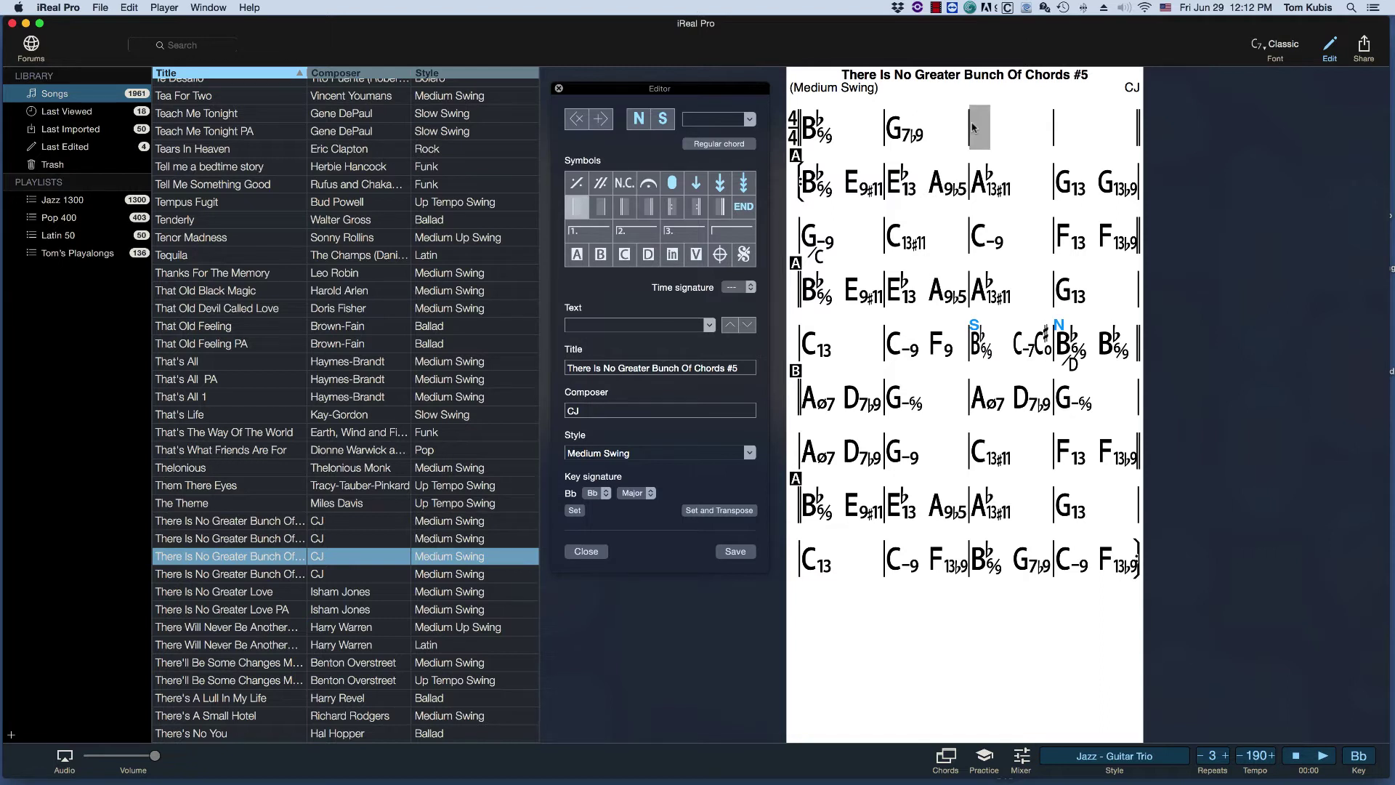
text(C13)
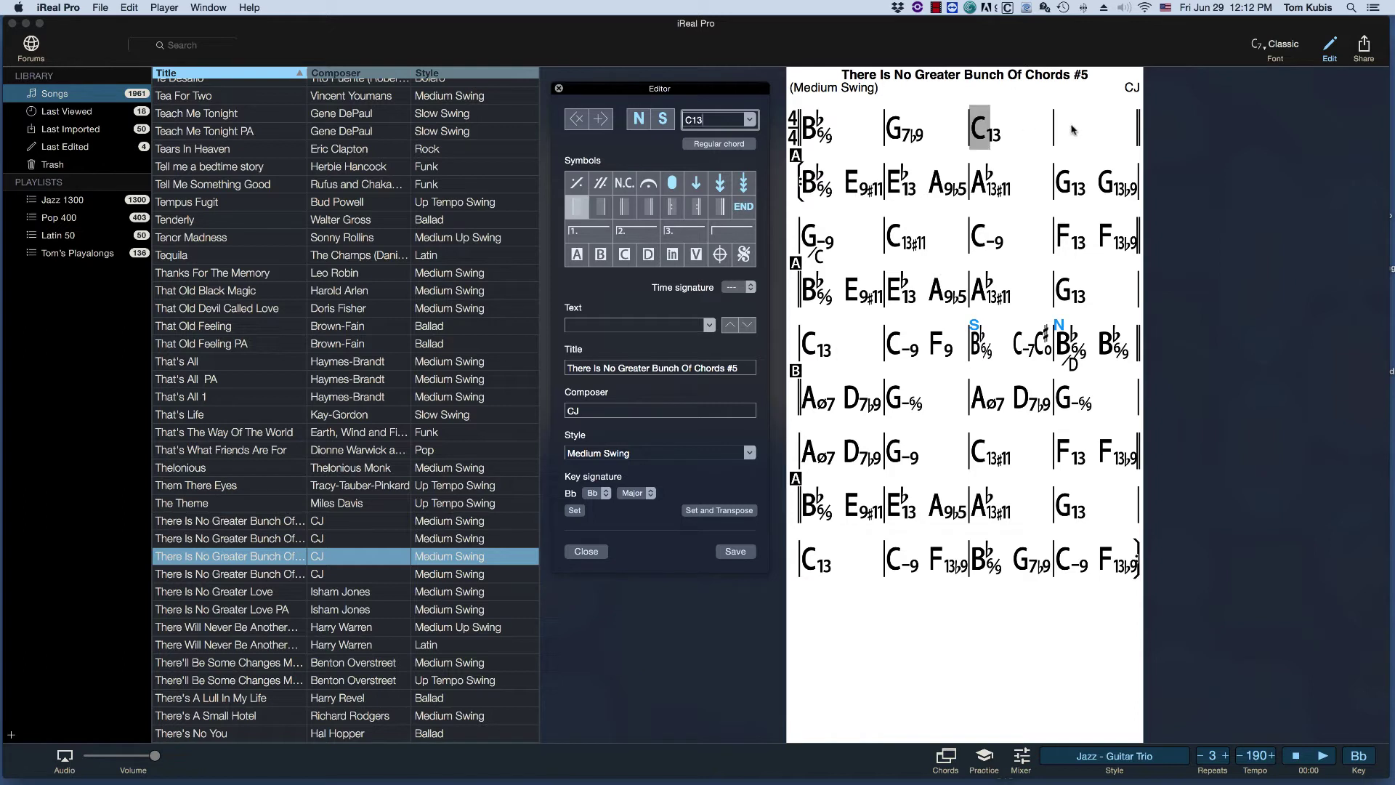
click(1060, 134)
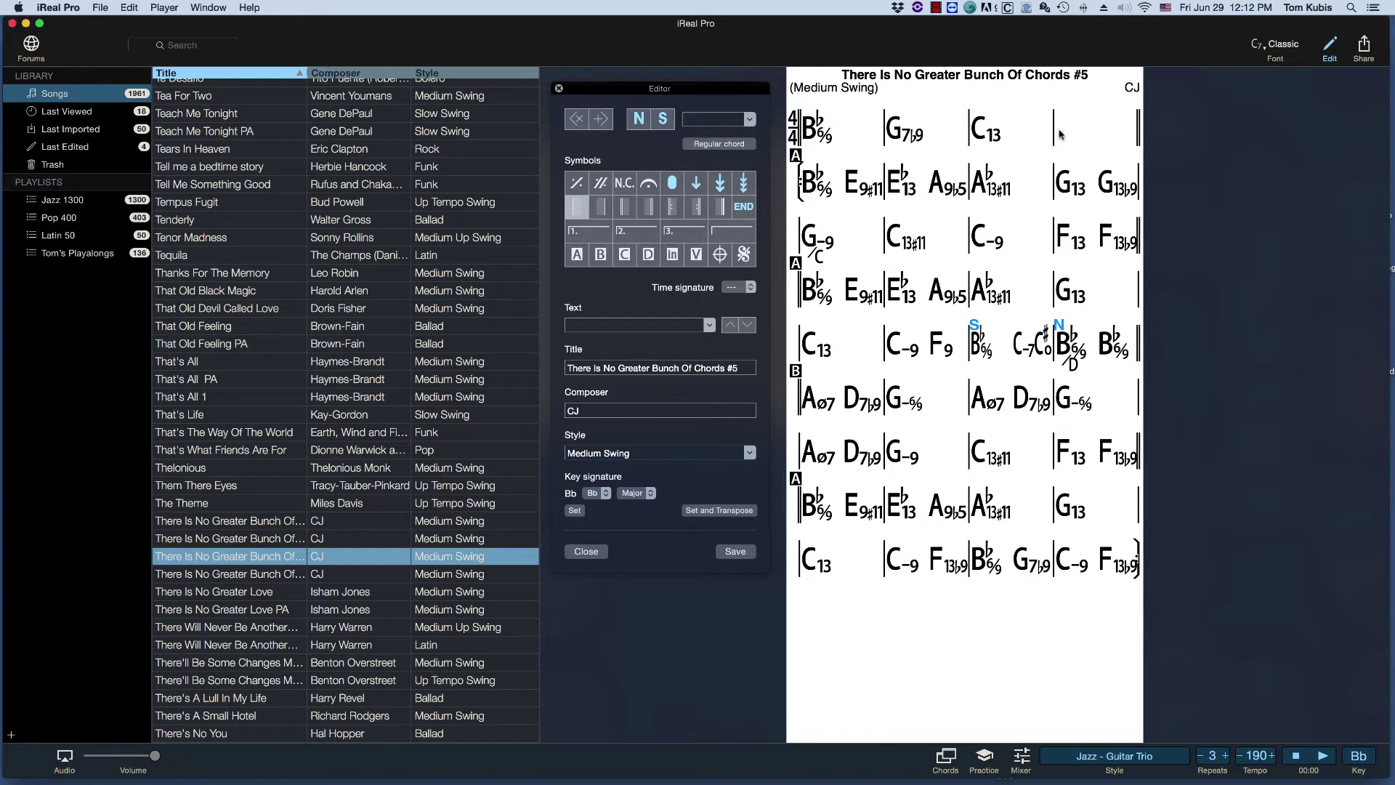
text(F13)
click(1104, 133)
text(F13)
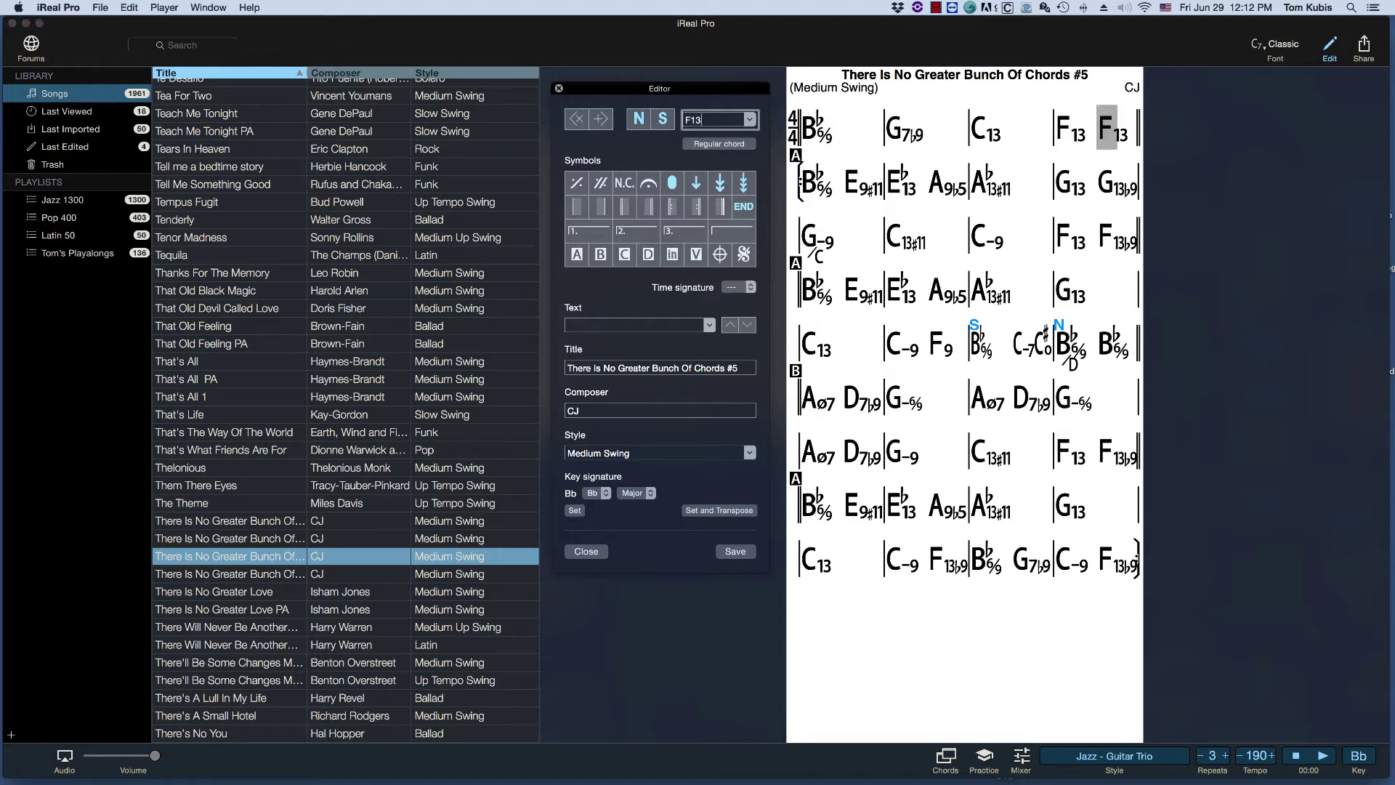
text(b9)
Save the chart edits, close the editor, and start playback
click(736, 551)
click(571, 550)
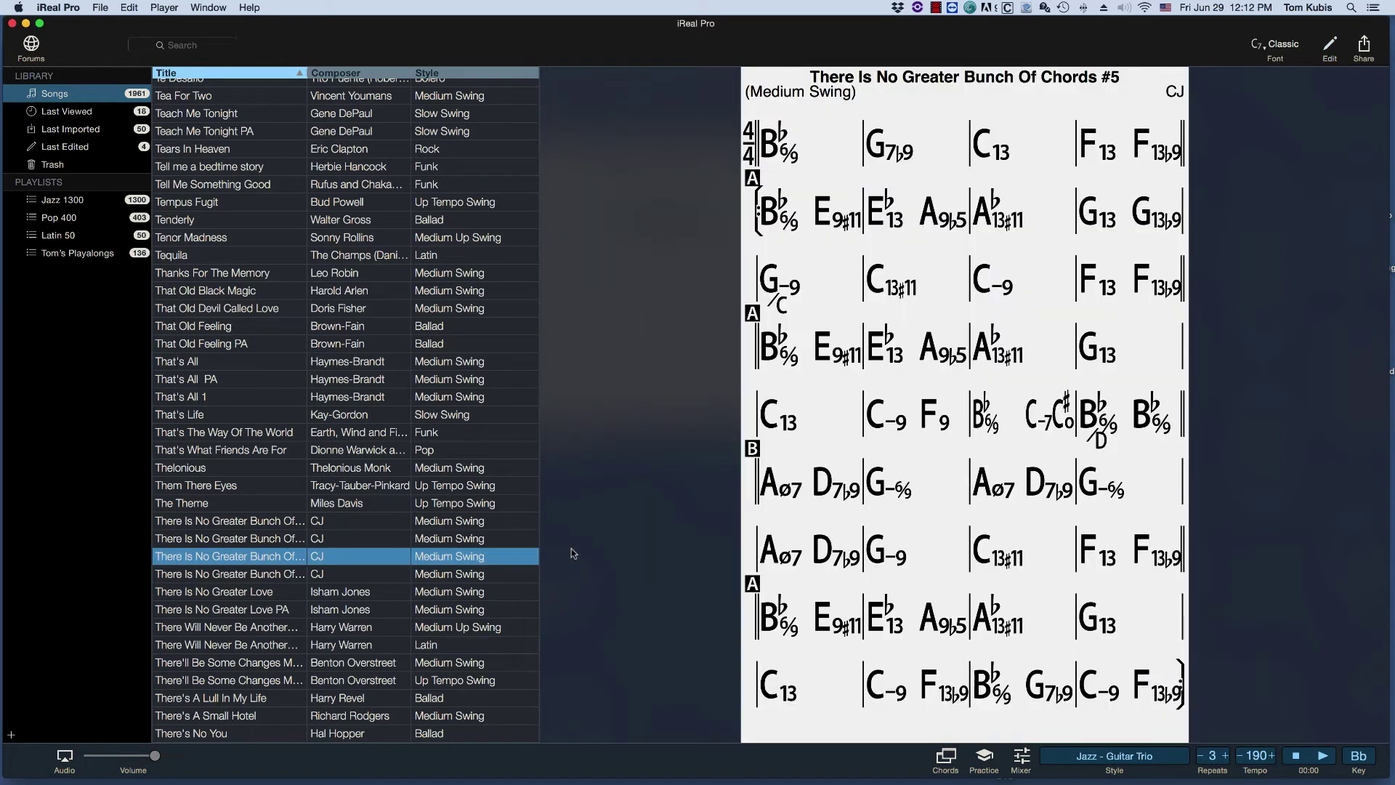
click(1321, 756)
Reopen the song editor and delete the intro chords Bb6/9, G7b9, C13, F13 and F13b9
click(1330, 48)
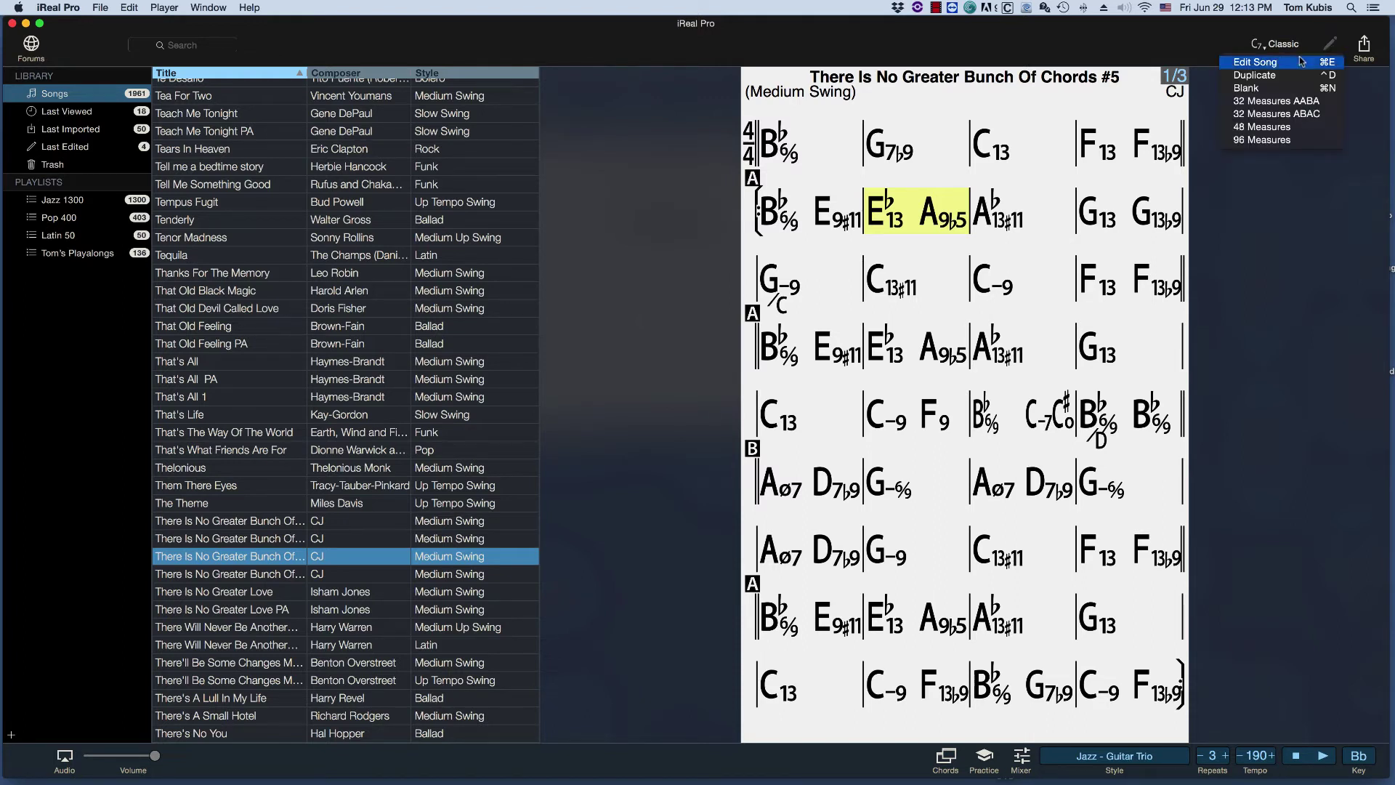
click(1300, 62)
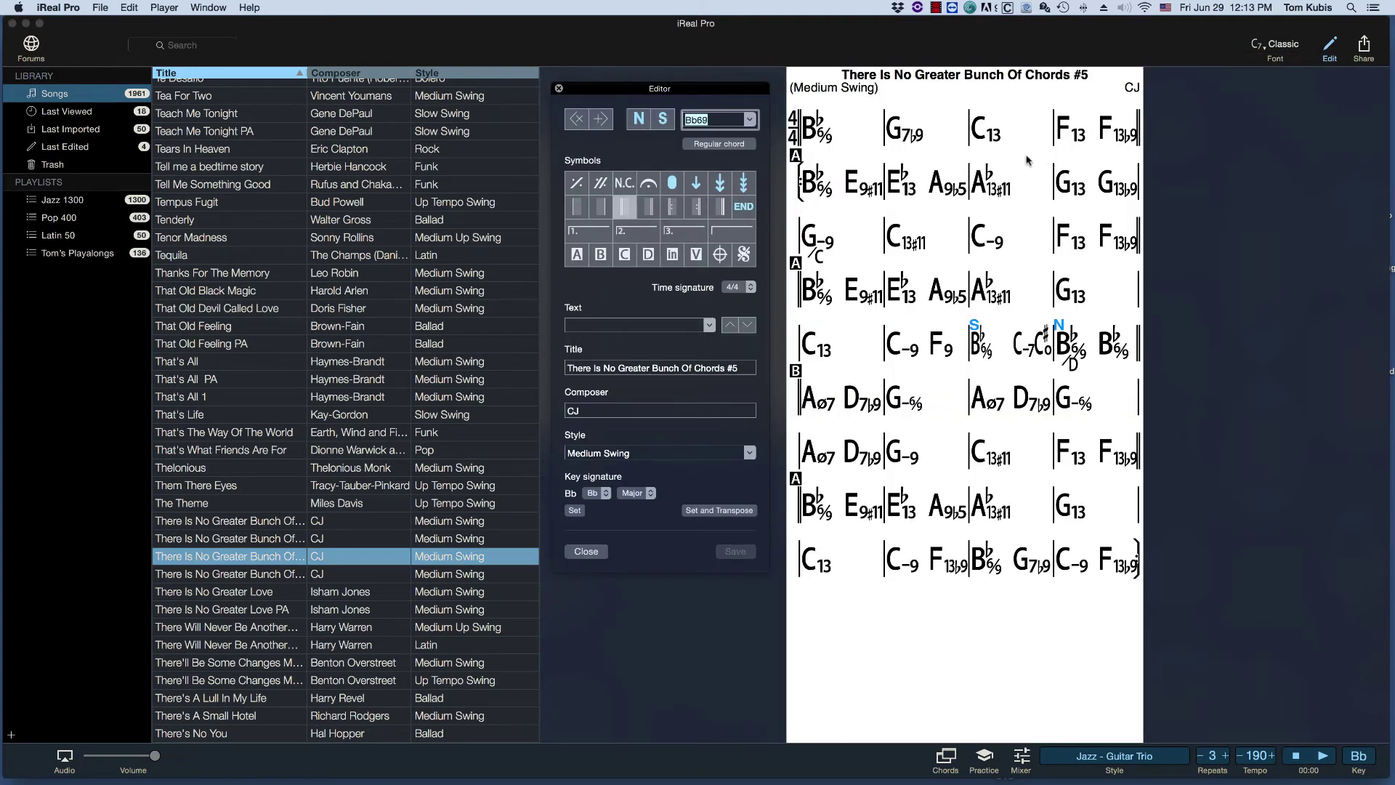
click(581, 124)
click(581, 123)
click(582, 124)
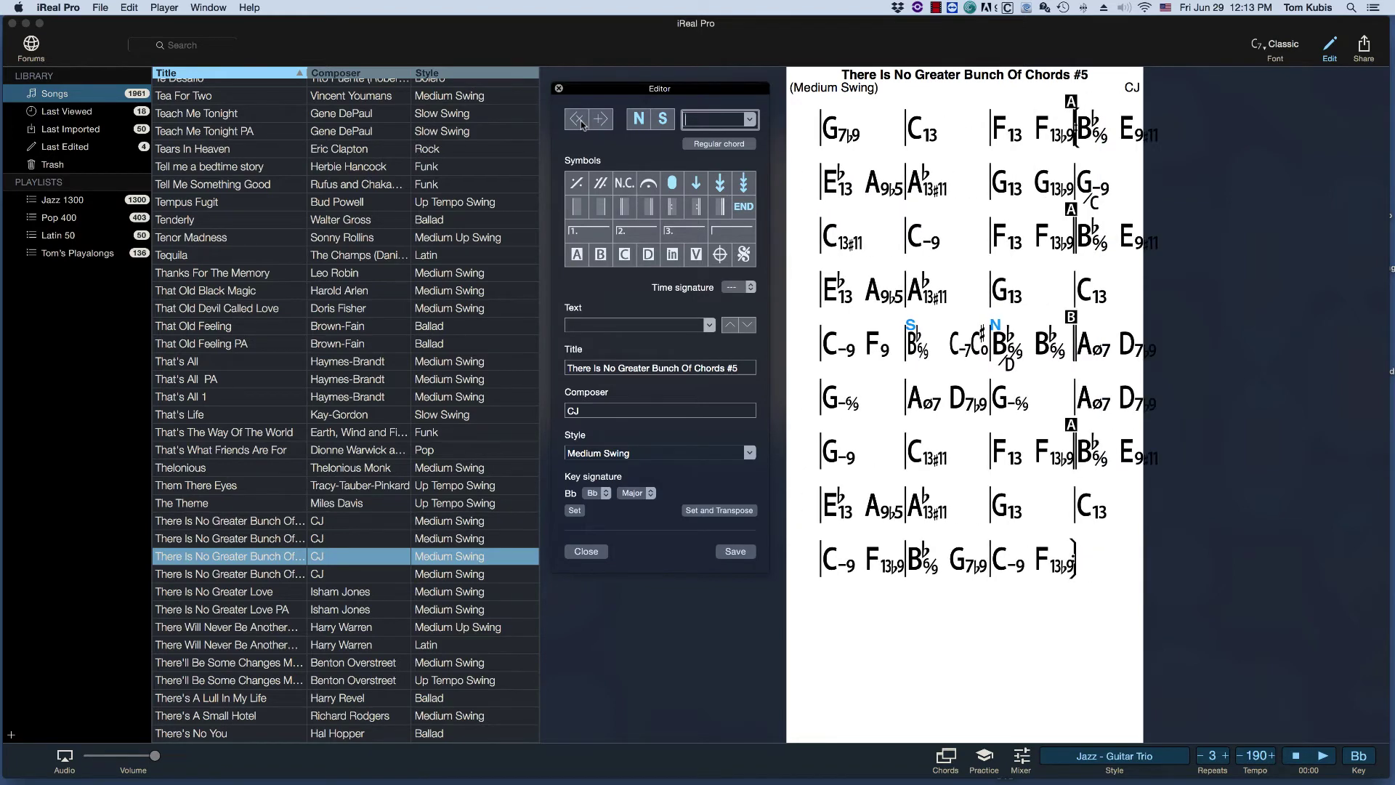
click(582, 124)
click(581, 123)
click(581, 123)
click(581, 124)
click(581, 124)
click(581, 123)
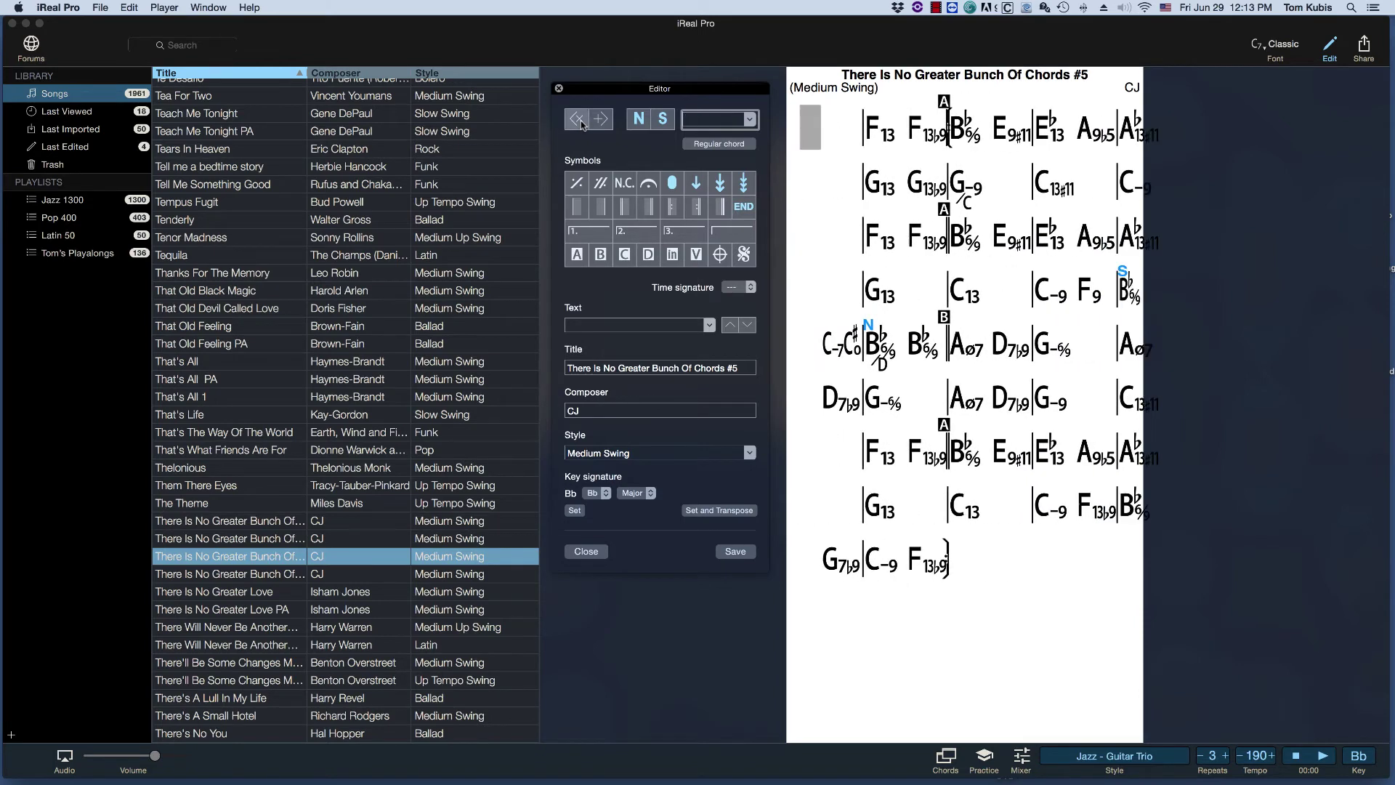
click(581, 124)
click(581, 124)
click(581, 124)
click(582, 123)
click(581, 123)
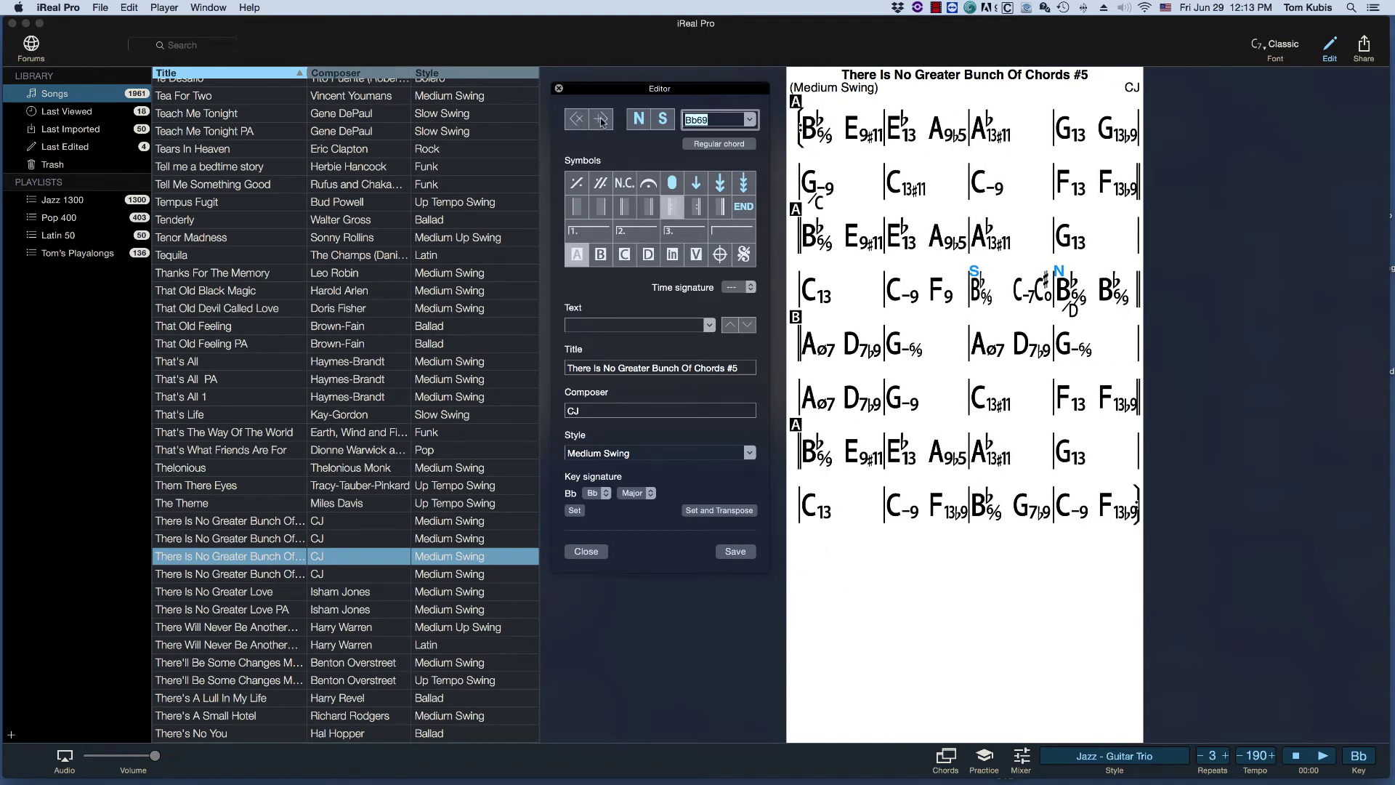
Insert ten empty cells to fill the top line before section A
click(600, 121)
click(601, 121)
click(601, 121)
click(601, 121)
click(601, 121)
click(601, 120)
click(601, 121)
click(601, 121)
click(601, 121)
click(601, 121)
click(601, 121)
click(600, 120)
click(601, 121)
click(601, 120)
click(600, 121)
click(601, 121)
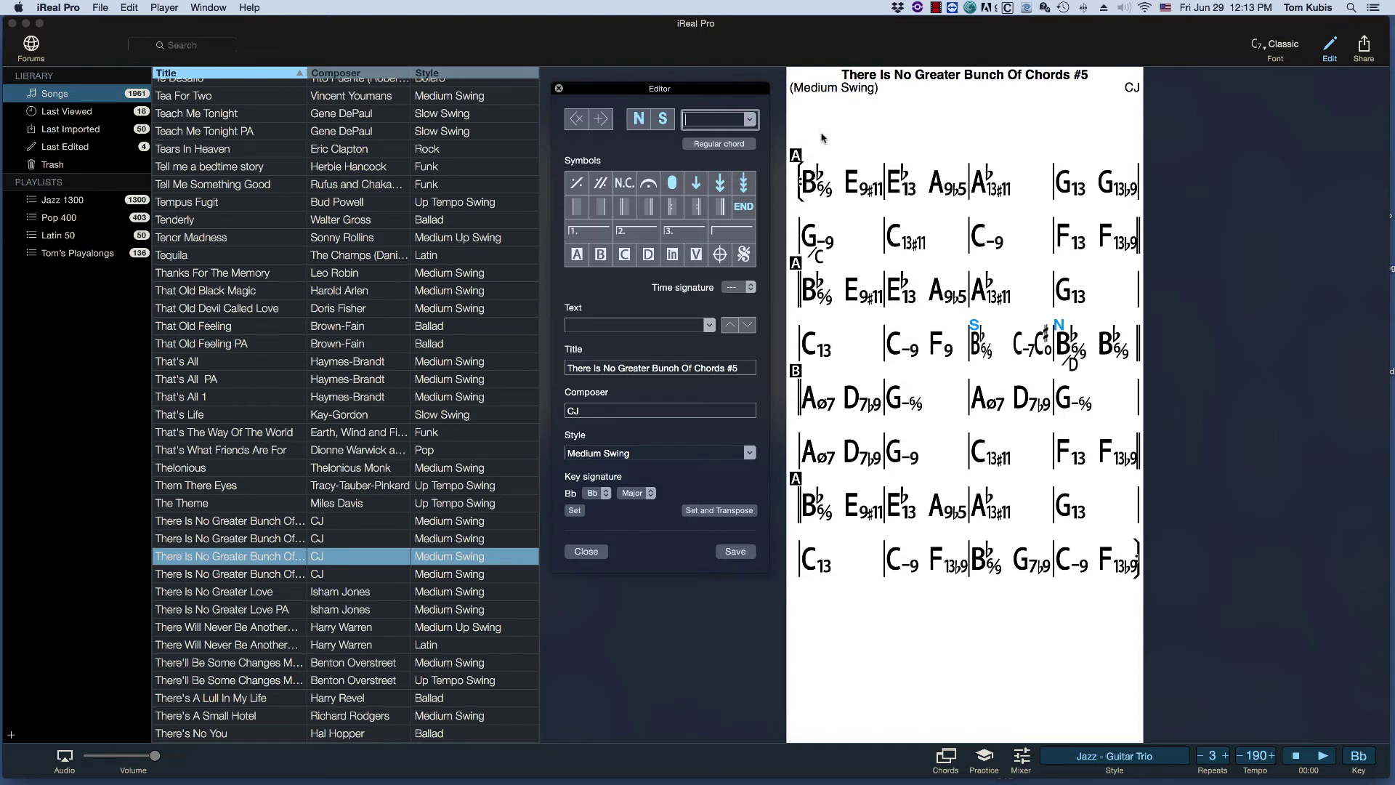
Add barlines marking off two intro bars in the top line, correcting a misplaced closing barline
click(622, 214)
click(881, 132)
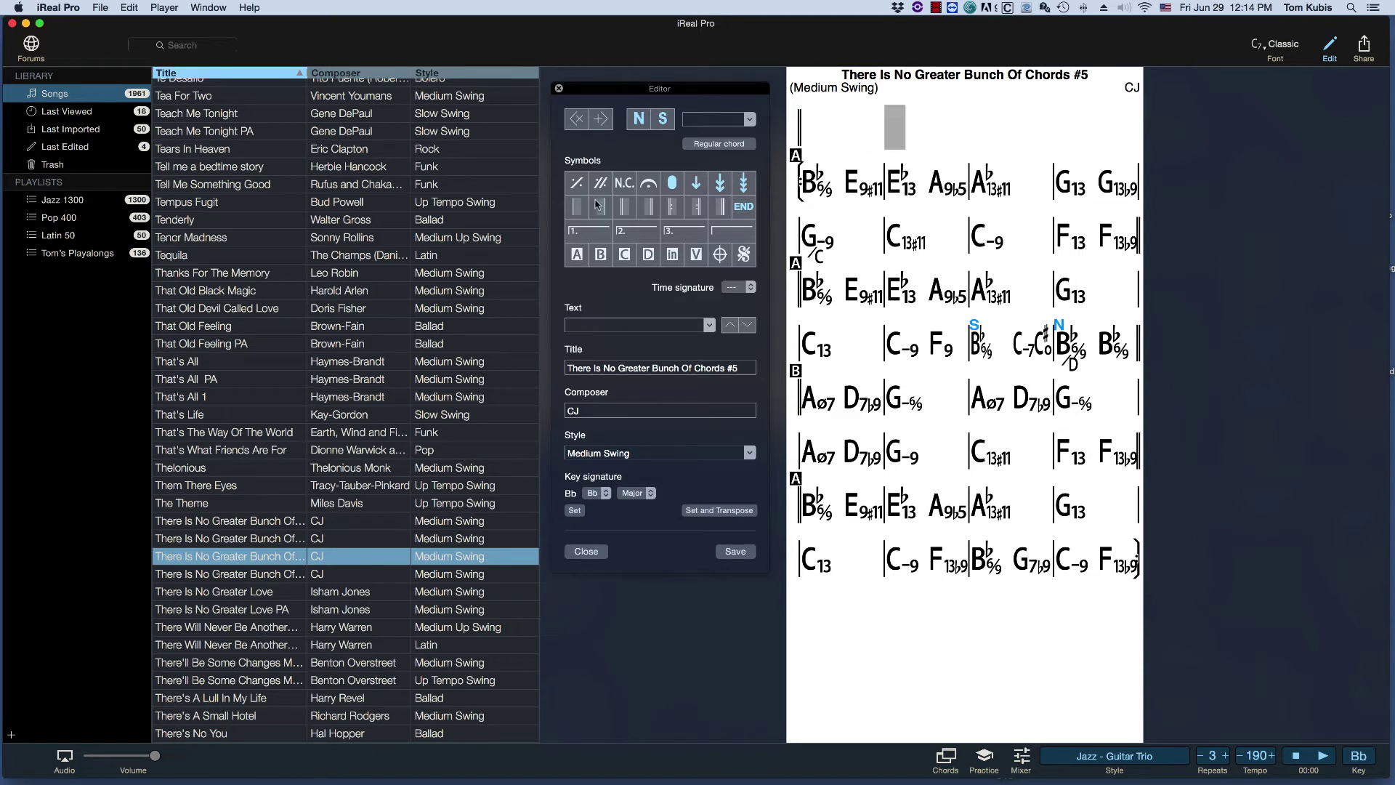
click(621, 207)
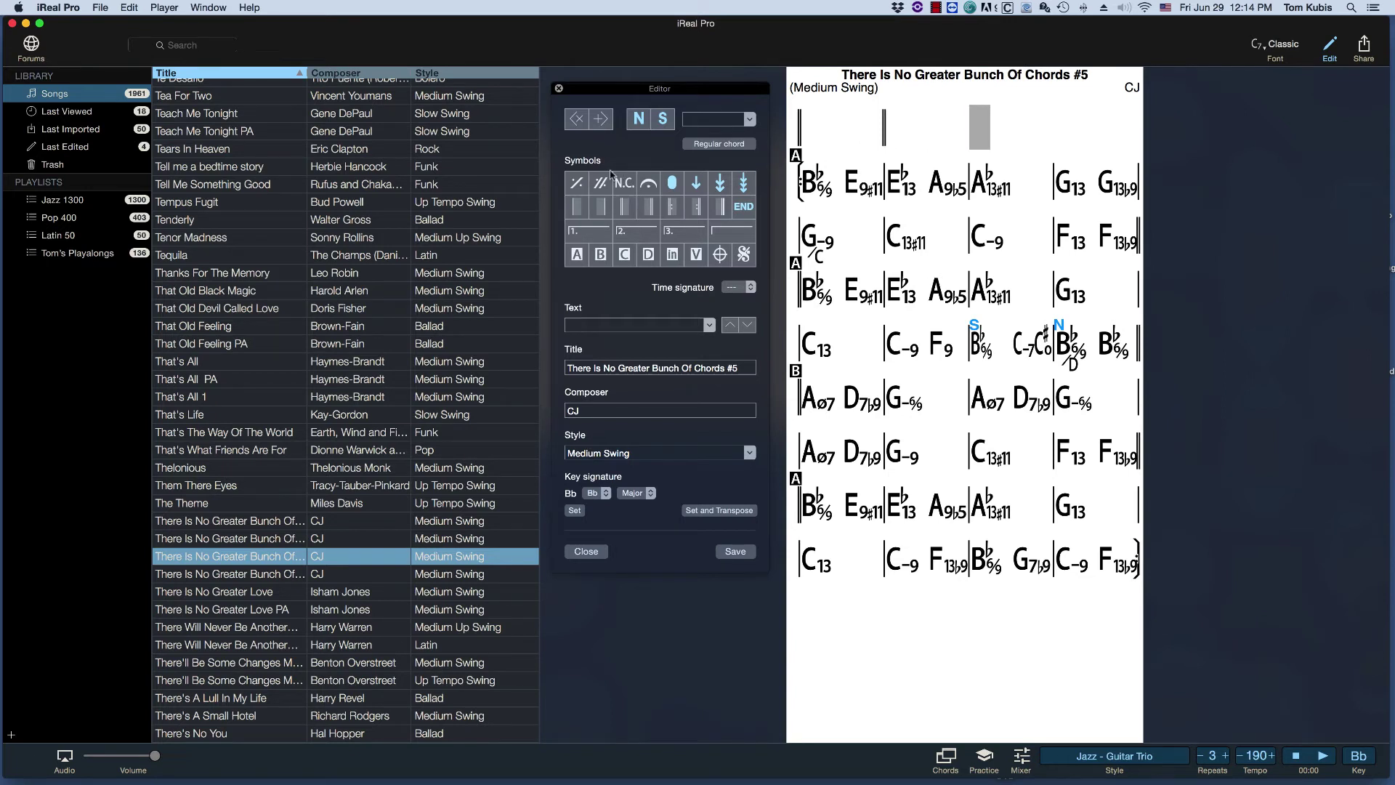
click(652, 210)
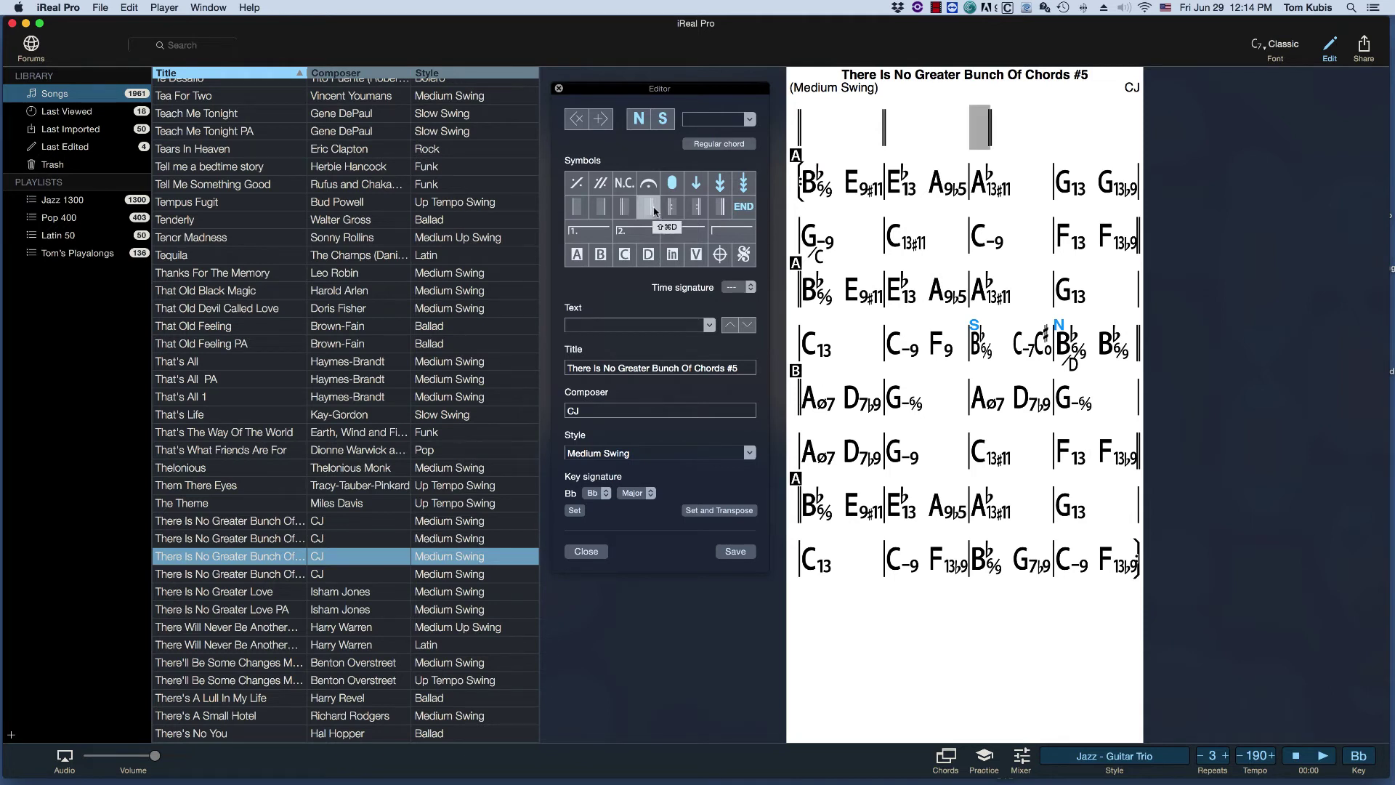
click(654, 210)
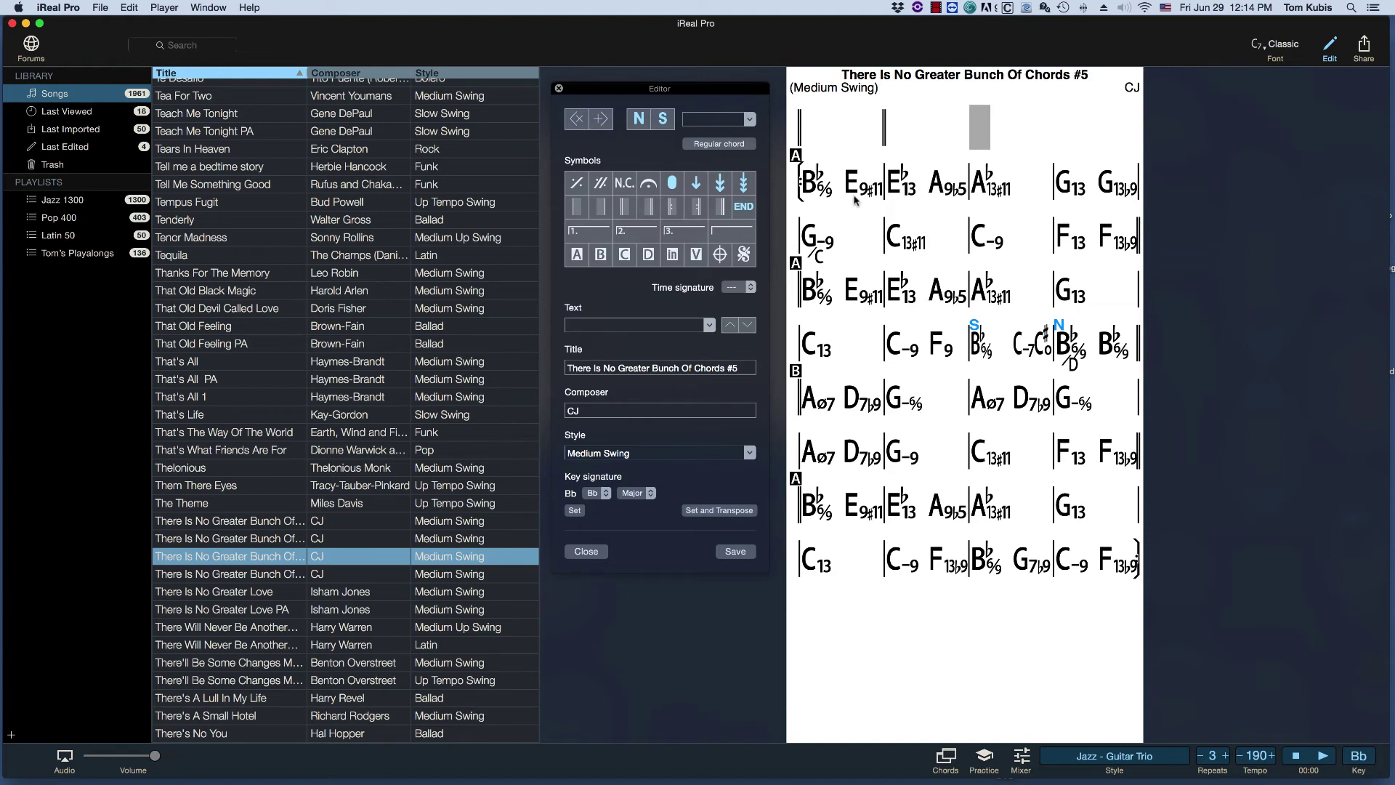
click(631, 213)
Put an N.C. symbol in each of the two intro bars
click(624, 183)
click(808, 139)
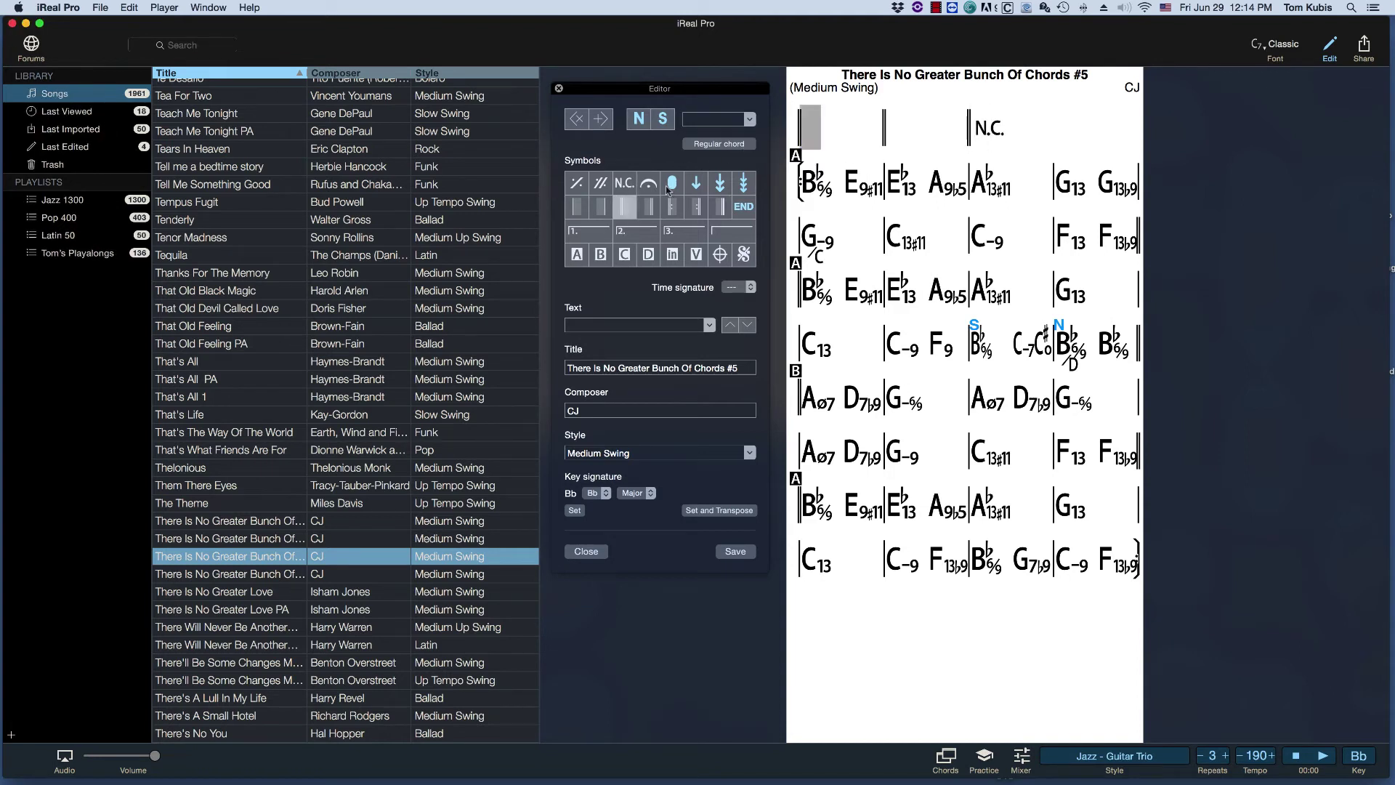
click(836, 135)
click(802, 140)
click(623, 184)
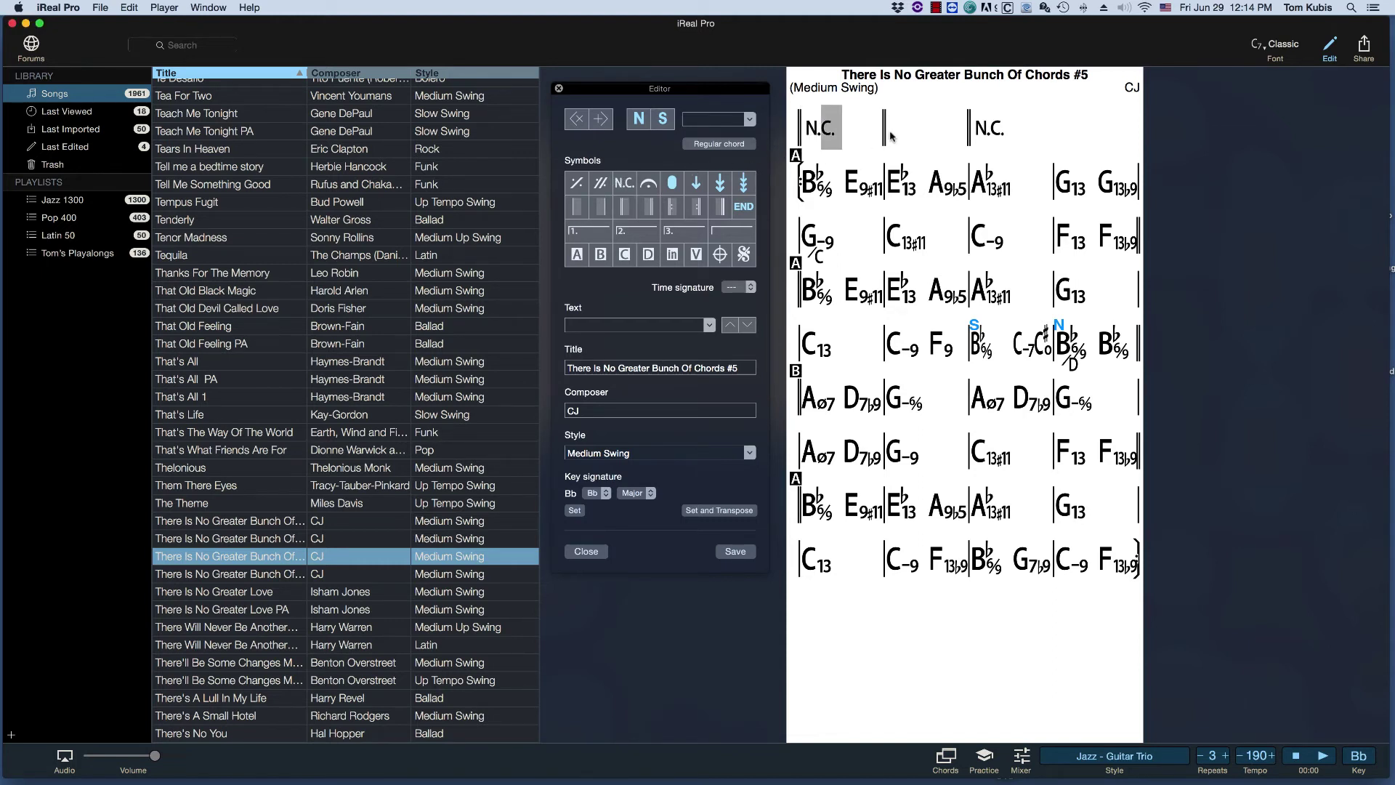
click(904, 130)
click(622, 184)
Delete the stray third N.C. cell and close the intro with a double barline
click(983, 129)
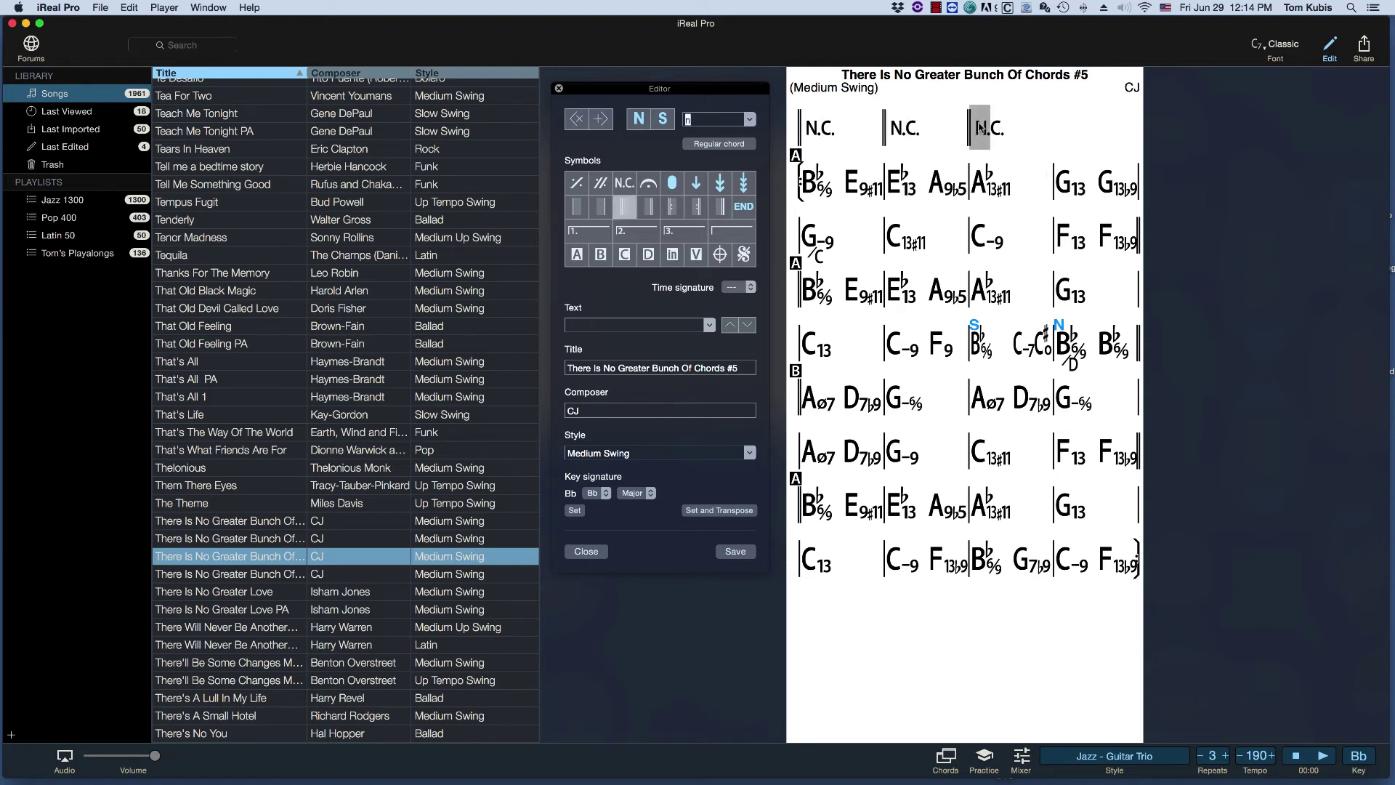
key(BackSpace)
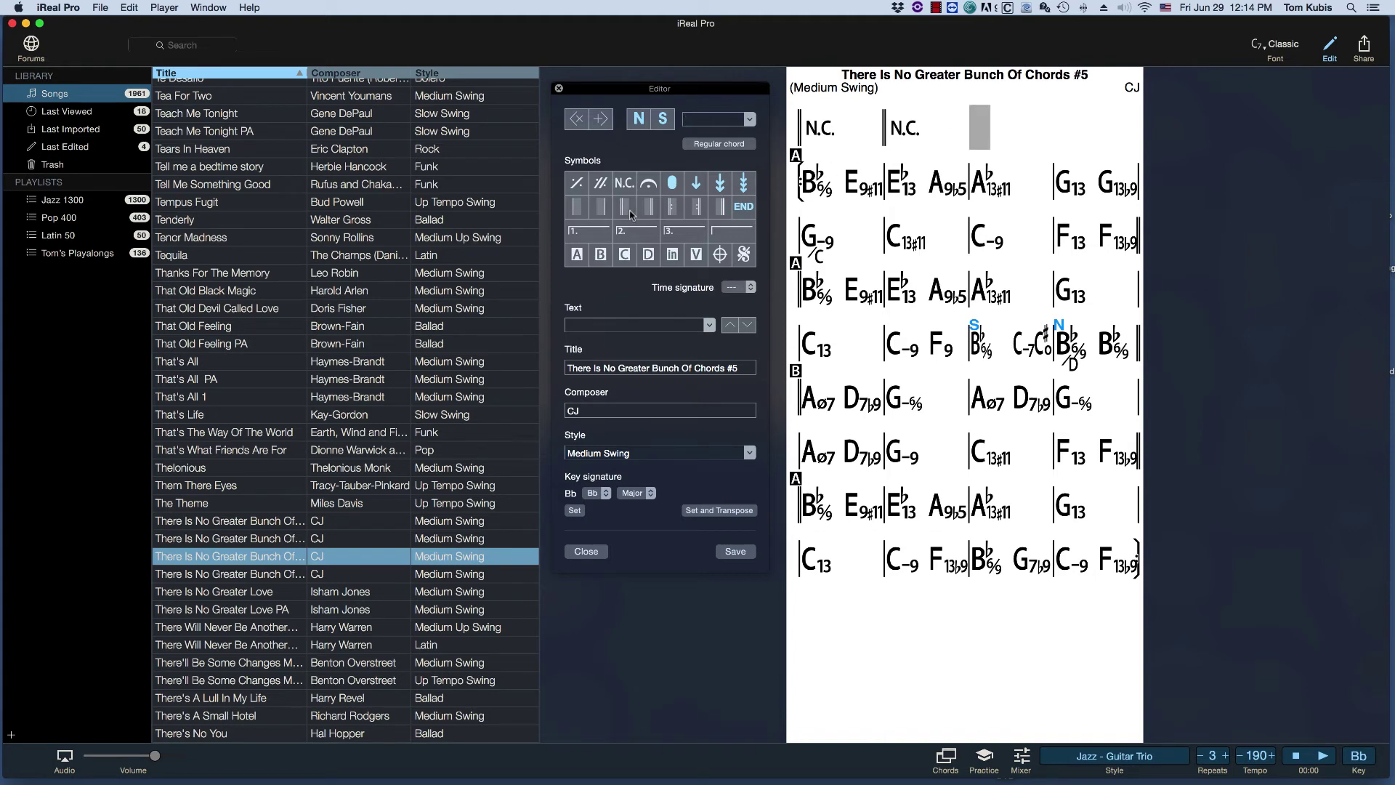
click(631, 214)
click(804, 131)
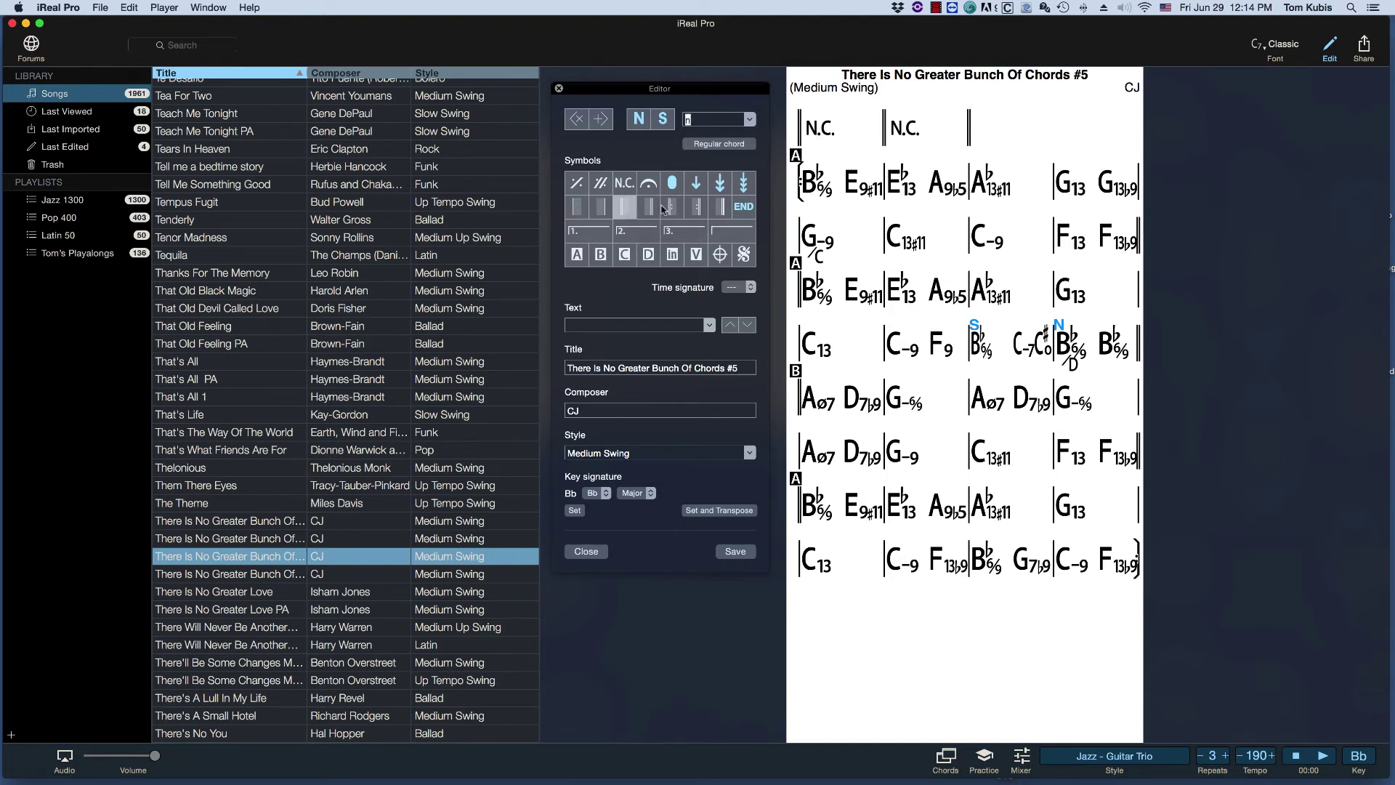
Set the first N.C. bar's time signature to 4/4
click(749, 289)
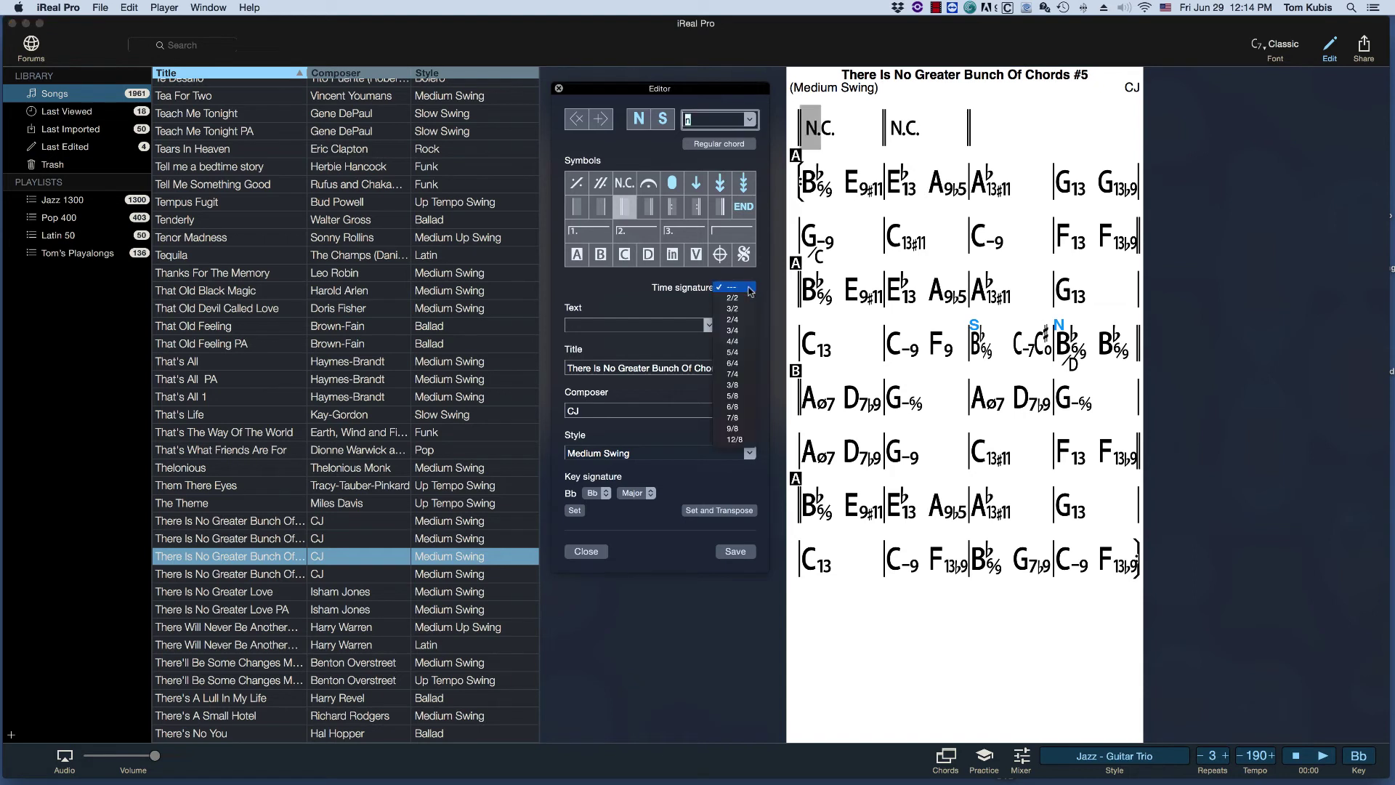
click(751, 341)
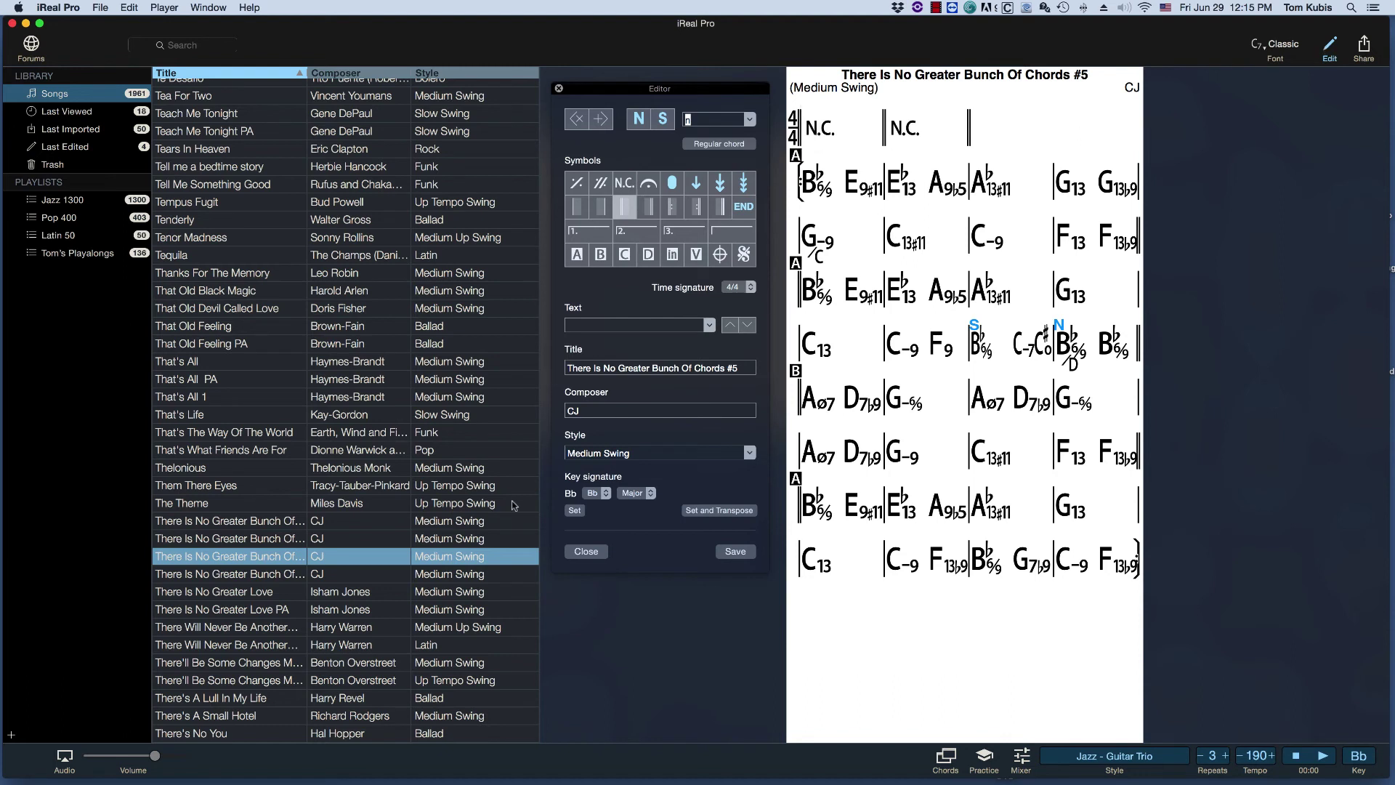
Save and close the edited chart, then play it twice through the N.C. intro into section A
click(721, 550)
click(606, 556)
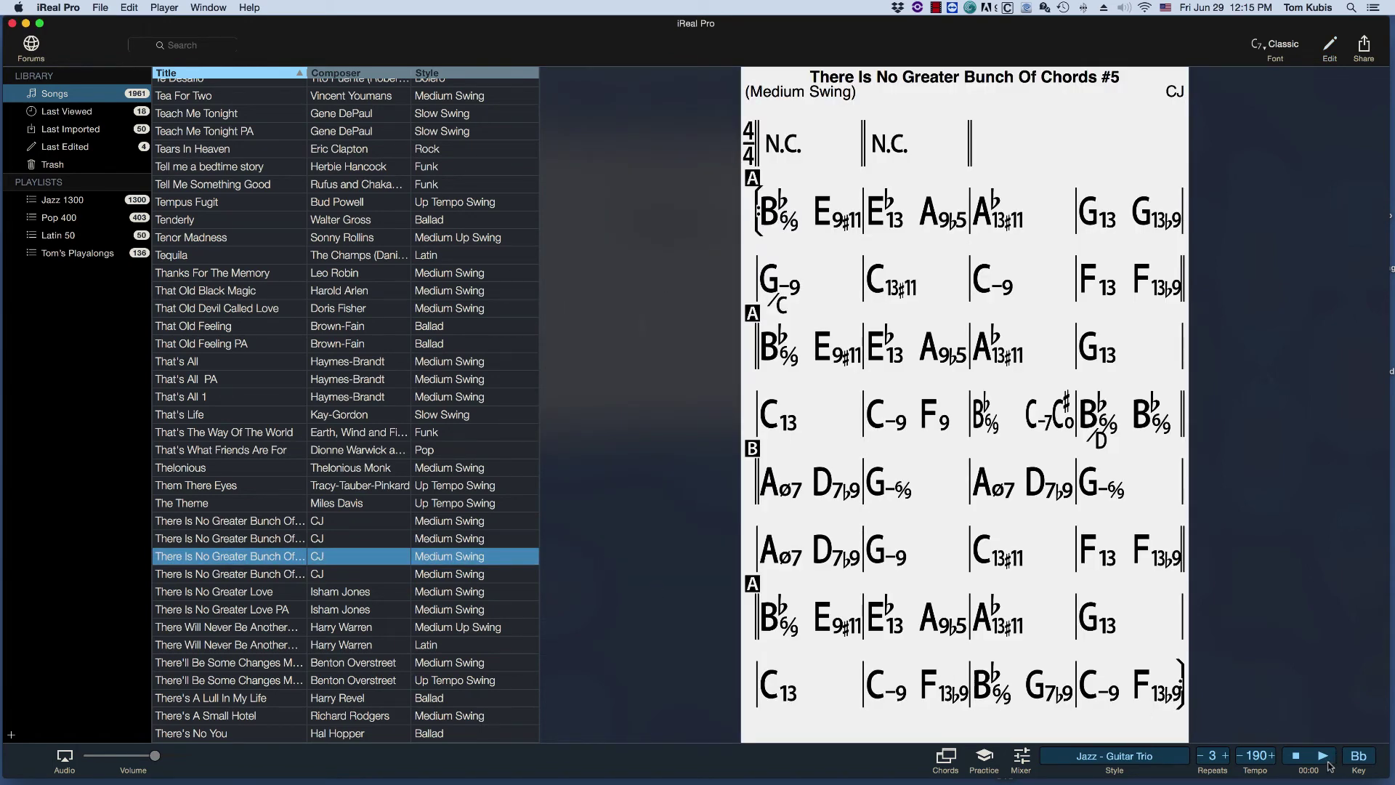
click(1322, 758)
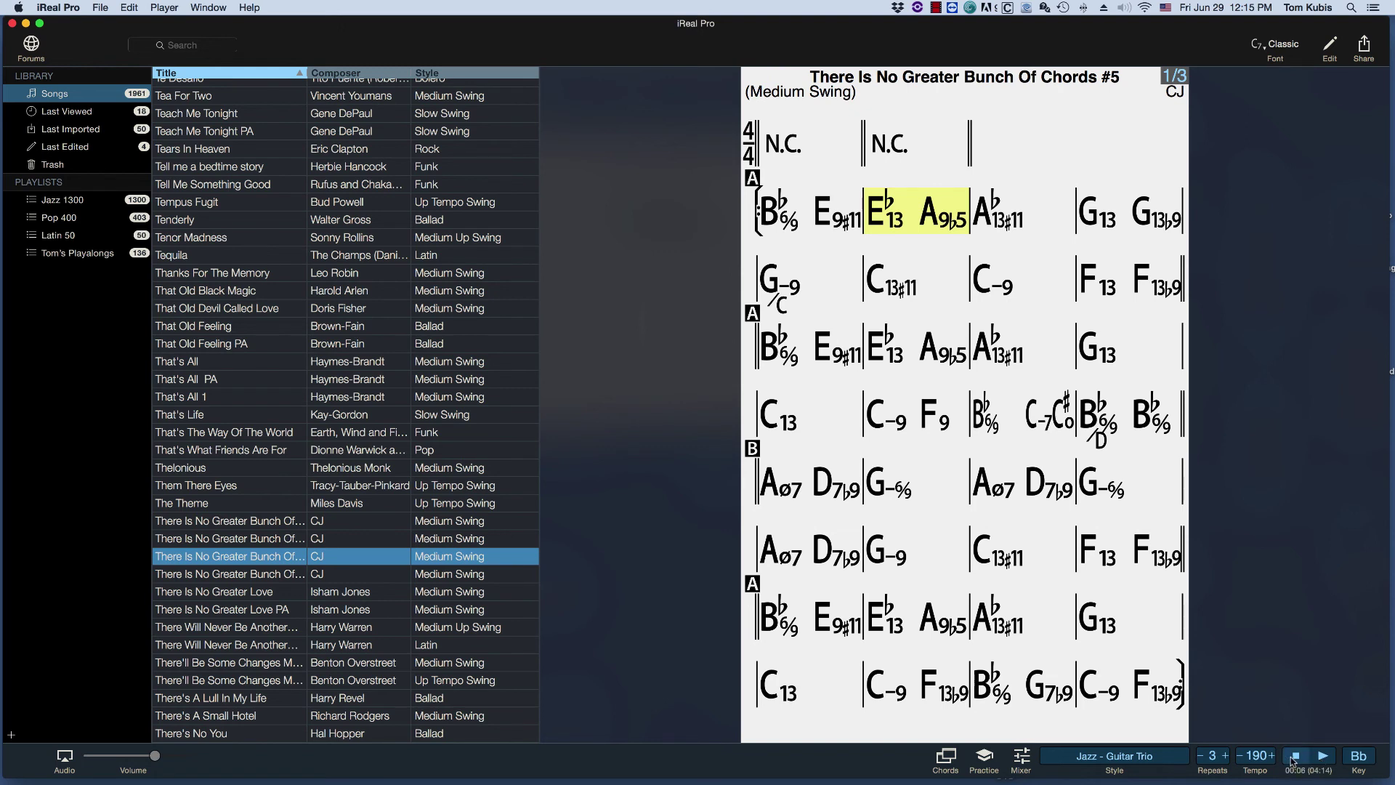
click(1297, 756)
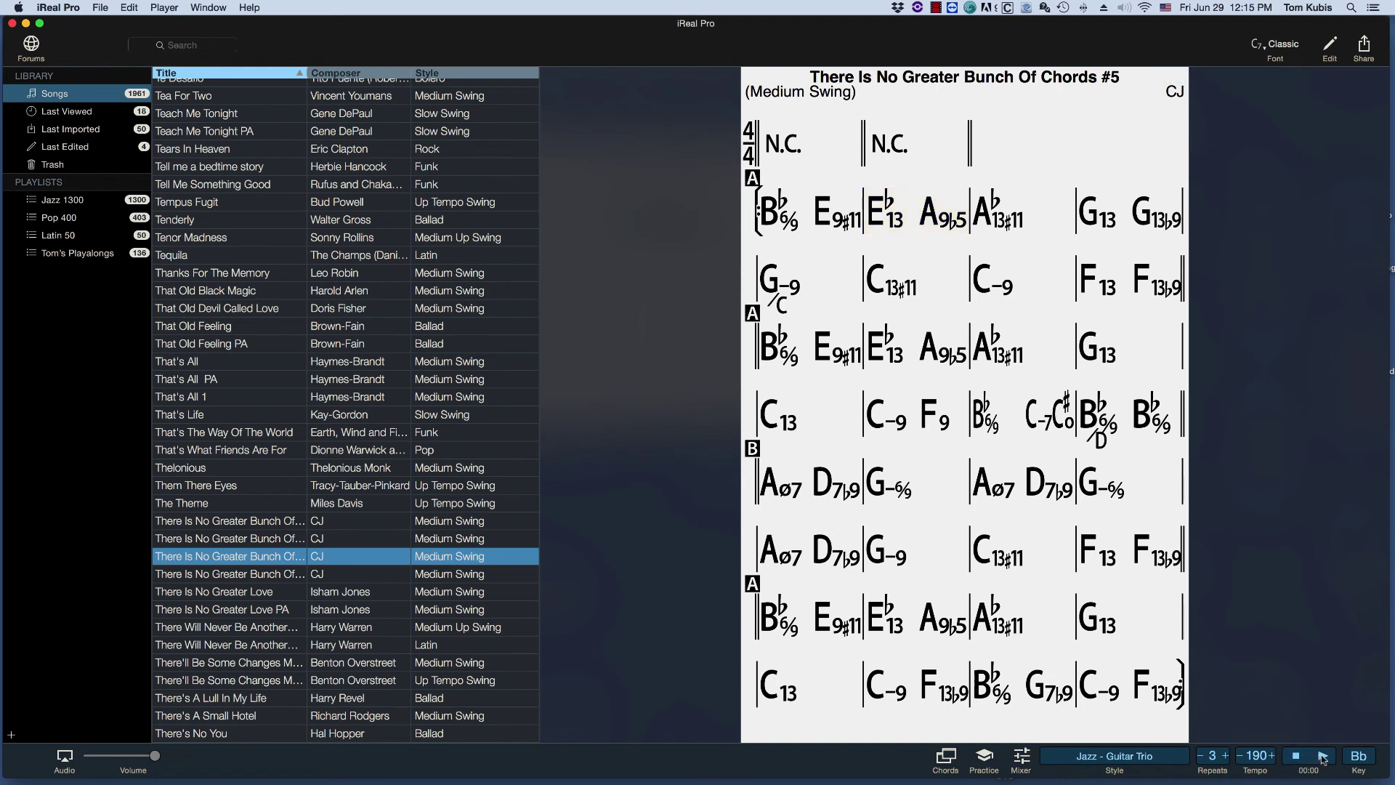
click(1322, 758)
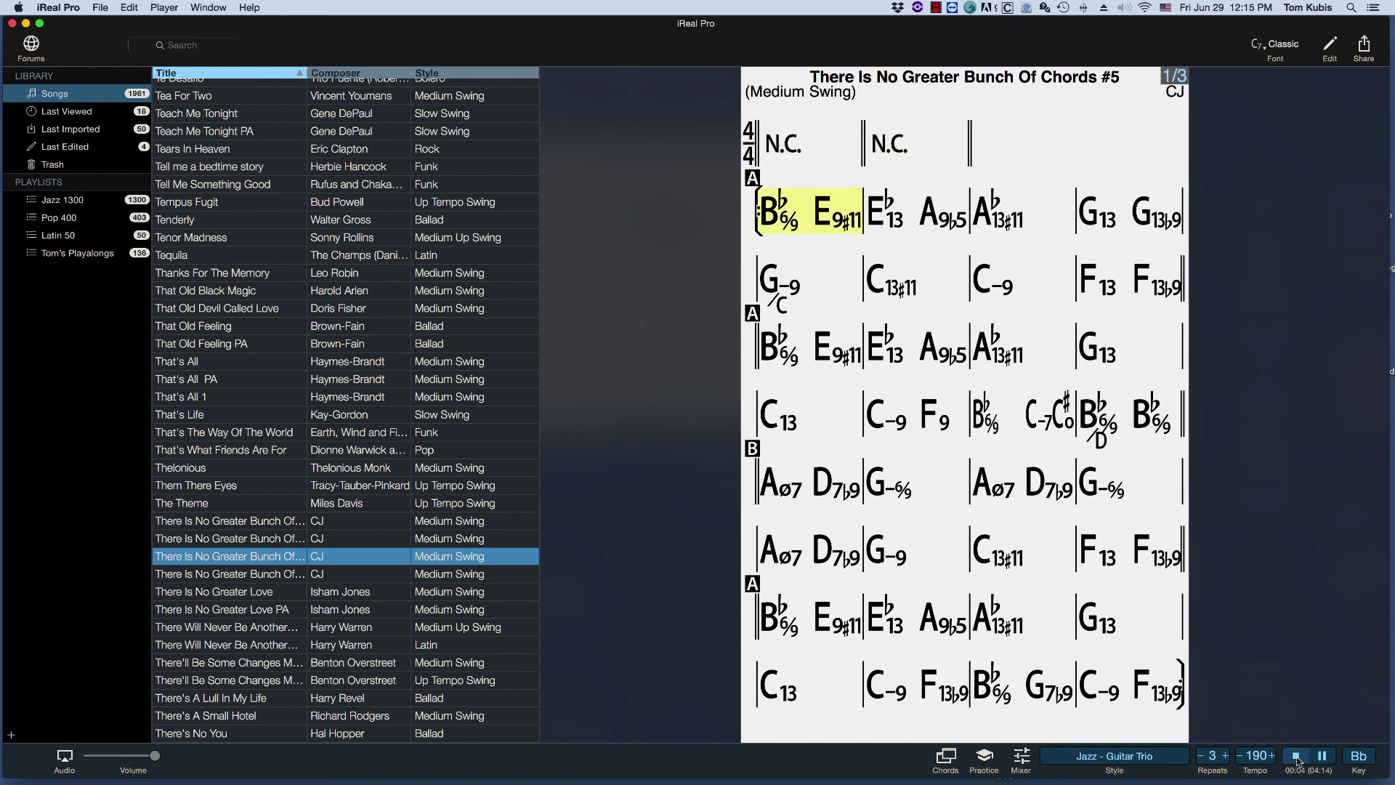
click(1296, 757)
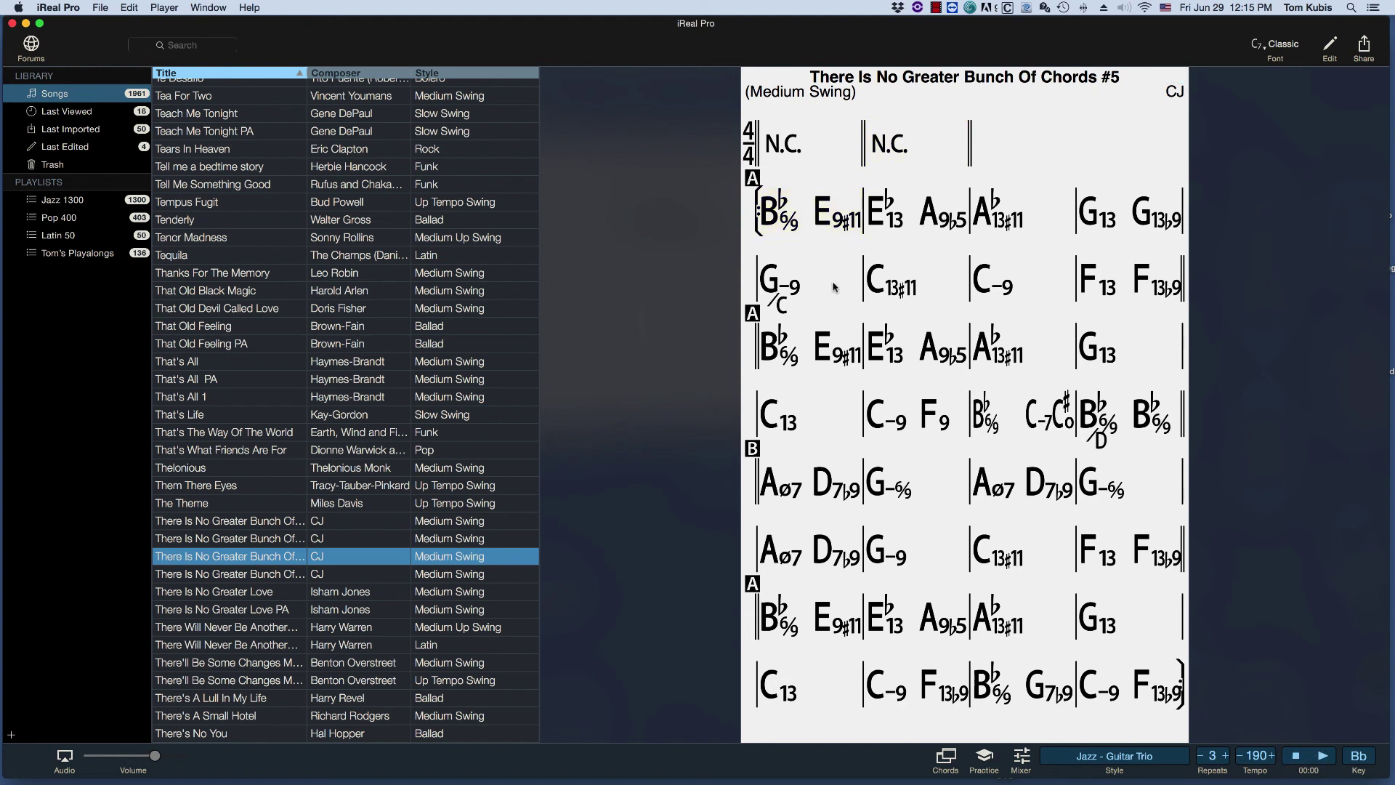